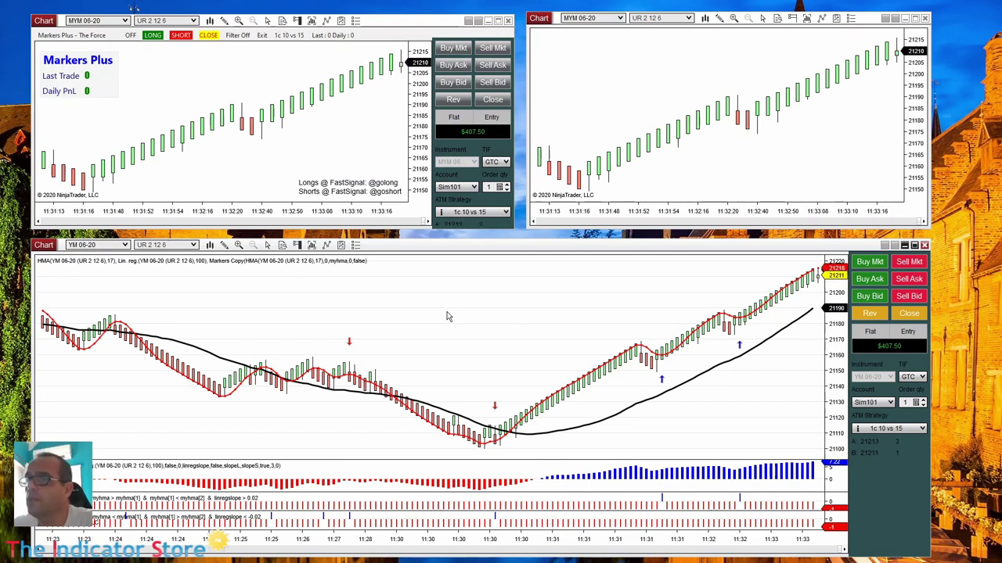
Reload NinjaScript on the YM chart, scroll back through history, and return to the latest bars
{"action": "right_click", "coordinate": [373, 300]}
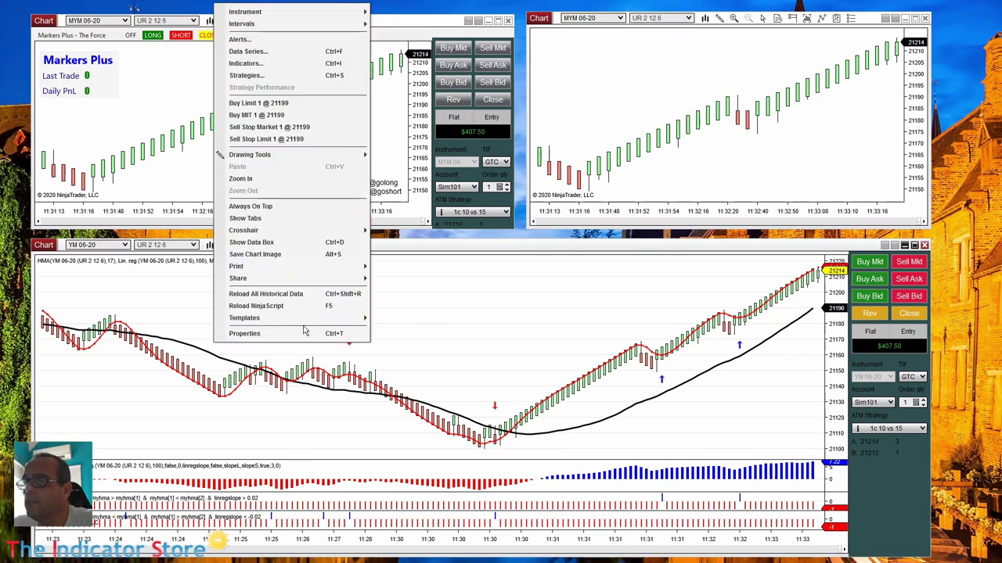
{"action": "left_click", "coordinate": [313, 302]}
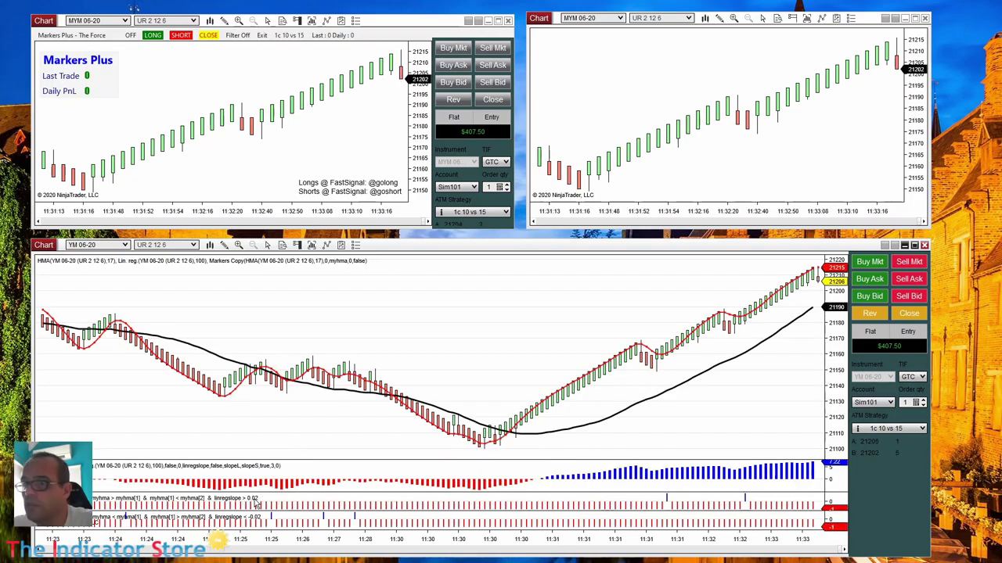
{"action": "scroll", "coordinate": [832, 551], "scroll_direction": "up", "scroll_amount": 10}
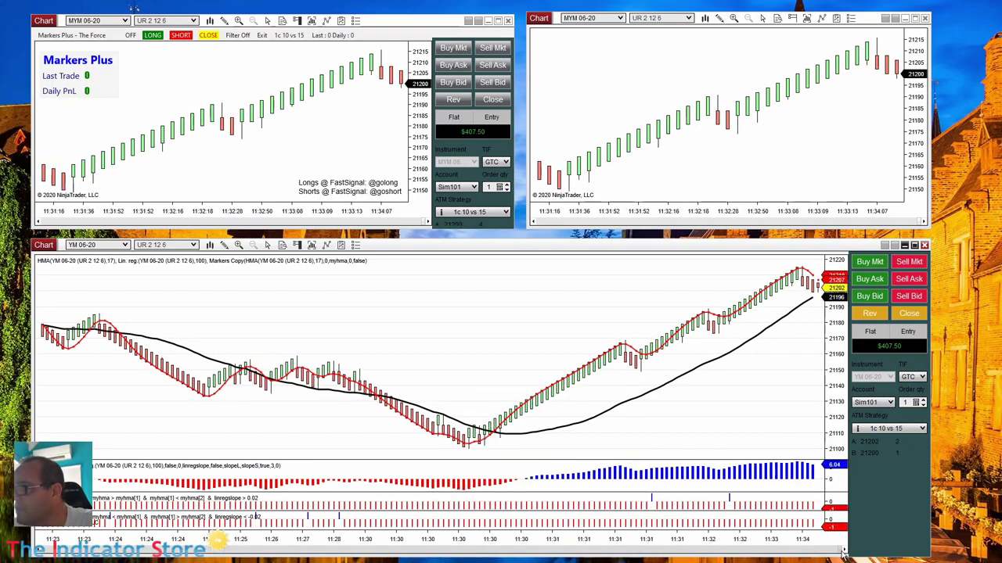
{"action": "scroll", "coordinate": [217, 540], "scroll_direction": "up", "scroll_amount": 20}
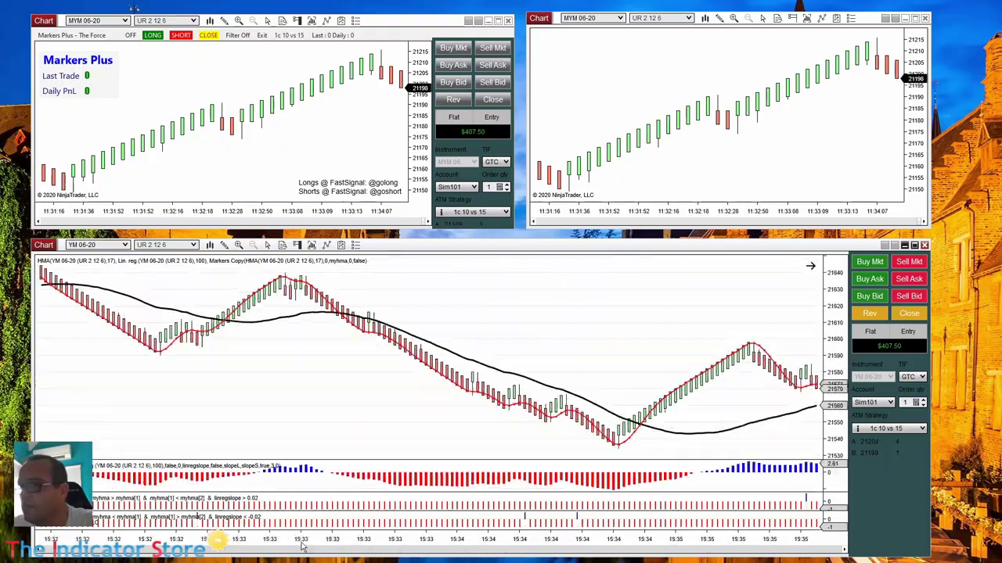
{"action": "scroll", "coordinate": [822, 540], "scroll_direction": "down", "scroll_amount": 20}
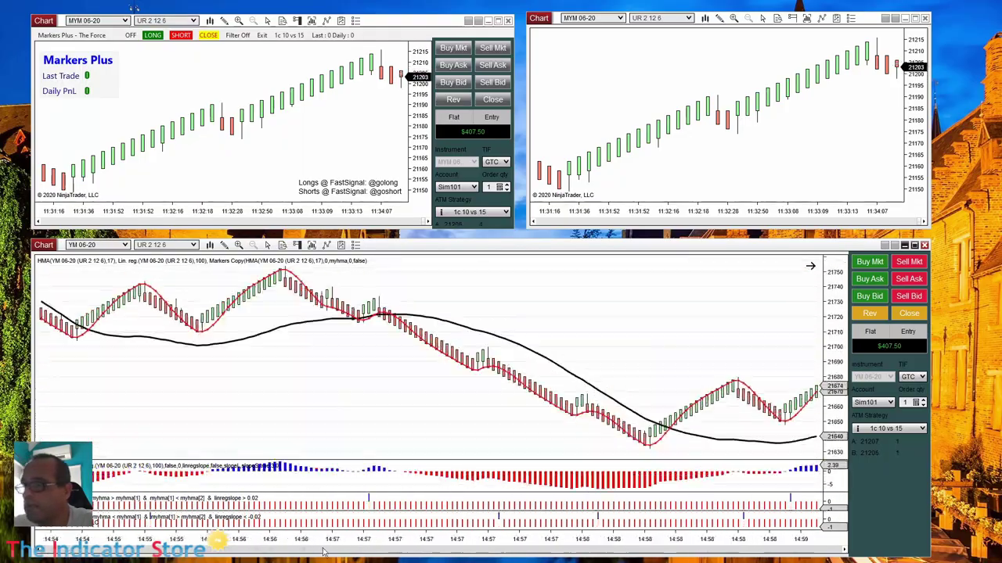
{"action": "scroll", "coordinate": [821, 540], "scroll_direction": "down", "scroll_amount": 15}
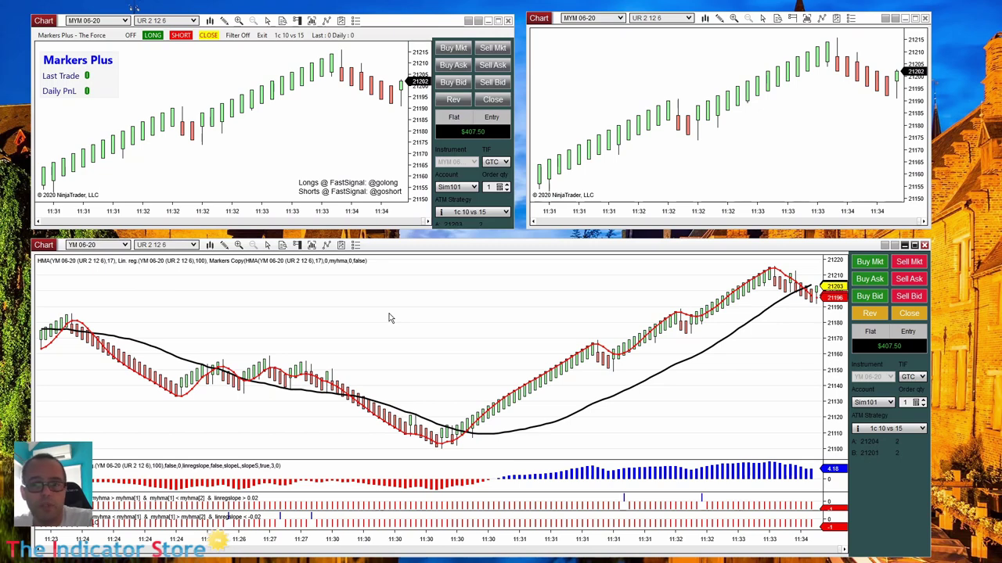
Open the YM chart's Indicators dialog and display the HMA Crossover Long settings
{"action": "right_click", "coordinate": [298, 295]}
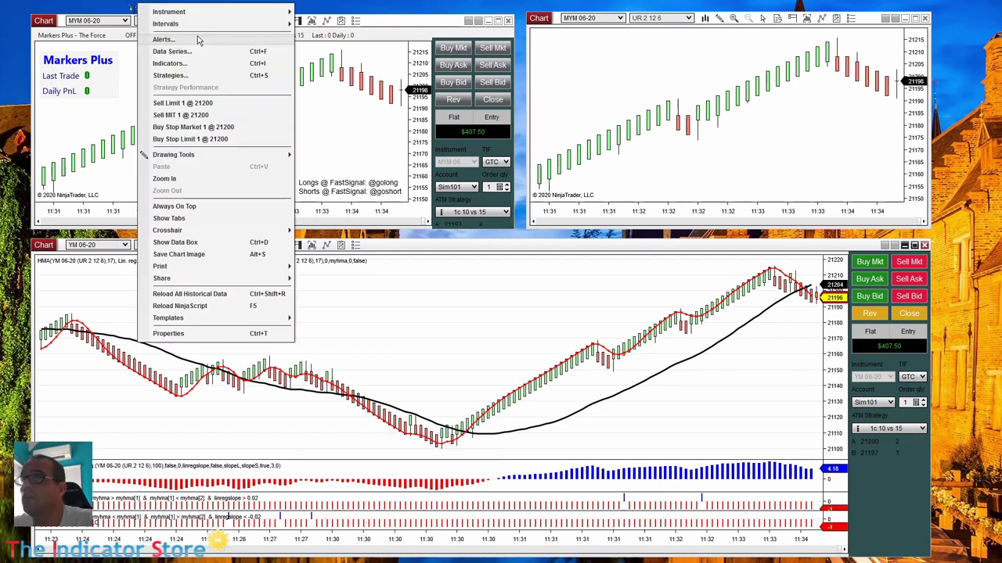
{"action": "left_click", "coordinate": [219, 65]}
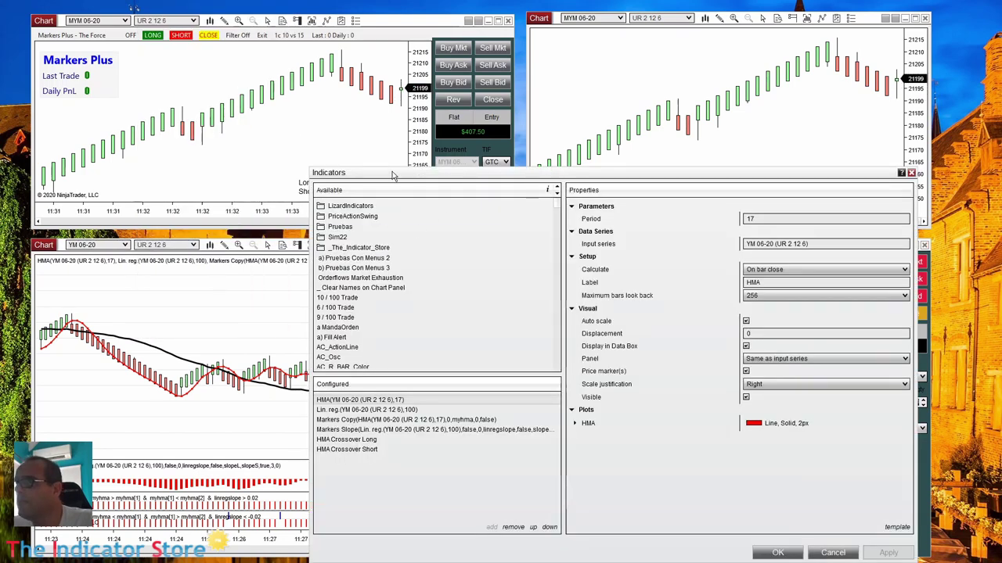
{"action": "left_click_drag", "start_coordinate": [393, 175], "coordinate": [248, 36]}
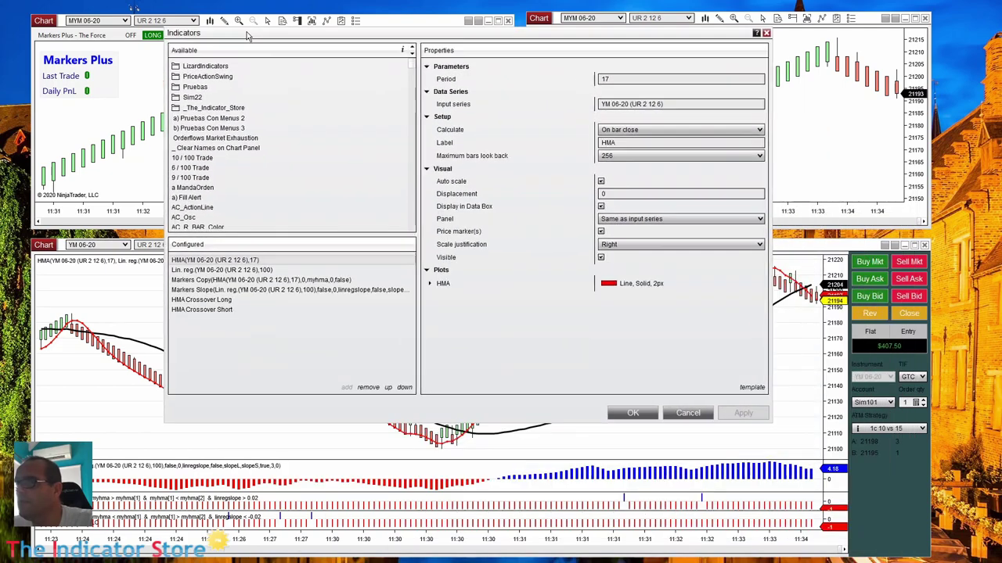
{"action": "left_click", "coordinate": [184, 300]}
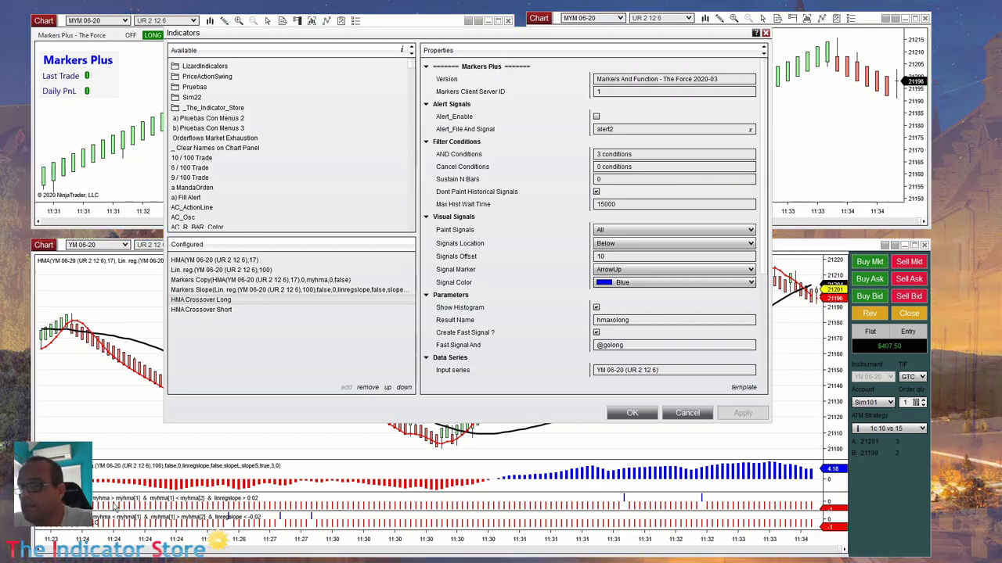
{"action": "left_click_drag", "start_coordinate": [320, 37], "coordinate": [380, 22]}
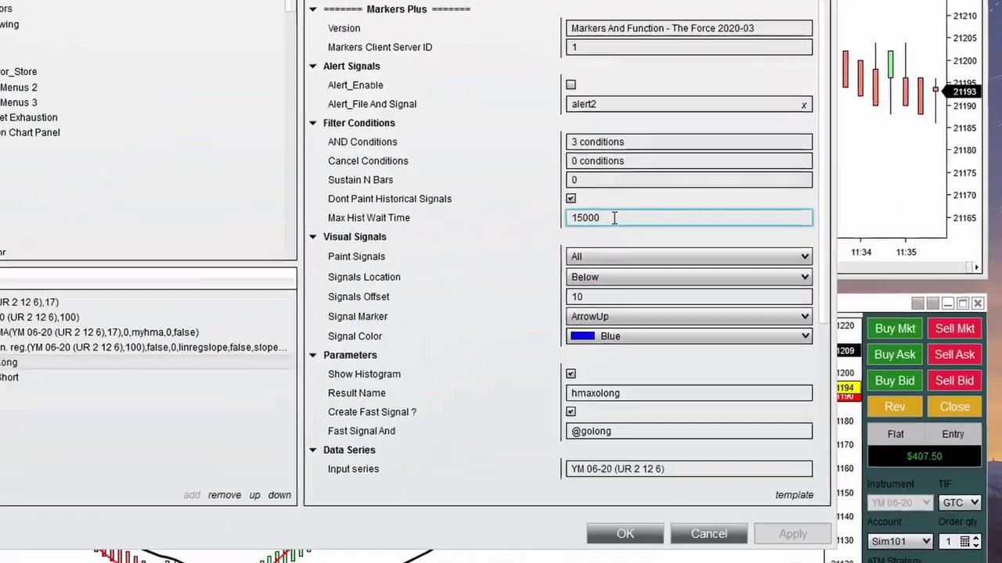
Change HMA Crossover Long's Max Hist Wait Time from 15000 to 500 and confirm with OK
{"action": "double_click", "coordinate": [667, 188]}
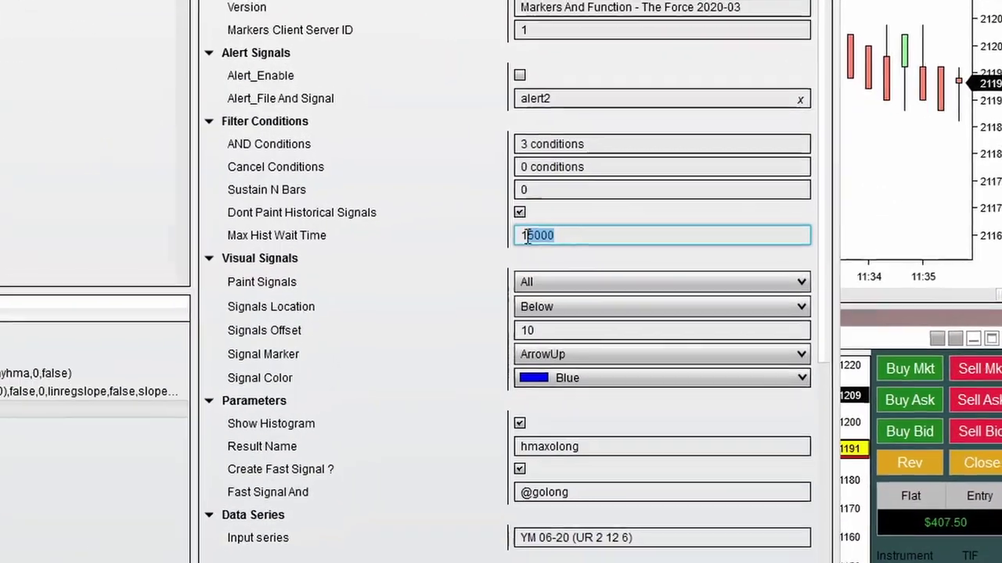
{"action": "left_click", "coordinate": [538, 249]}
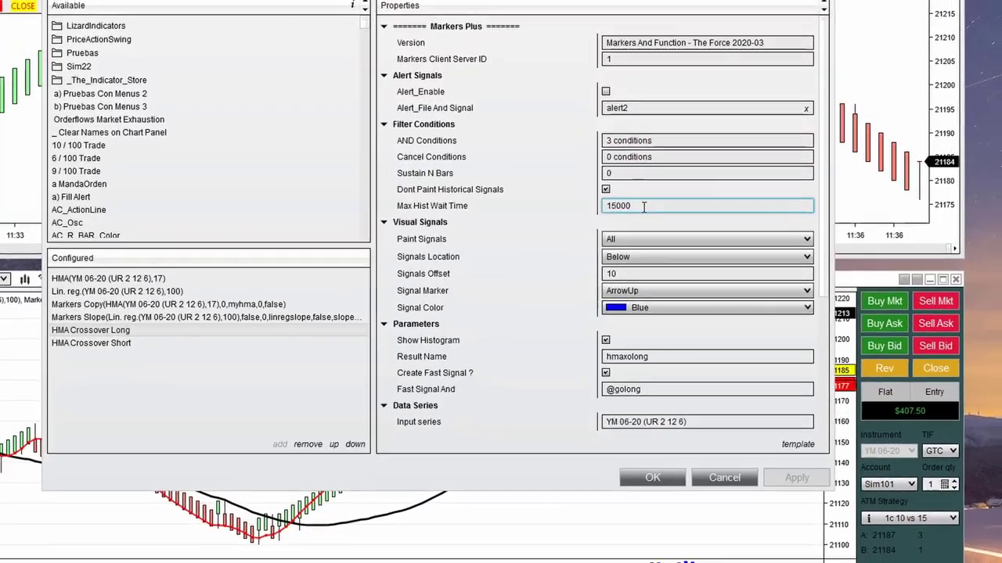
{"action": "left_click_drag", "start_coordinate": [647, 205], "coordinate": [491, 214]}
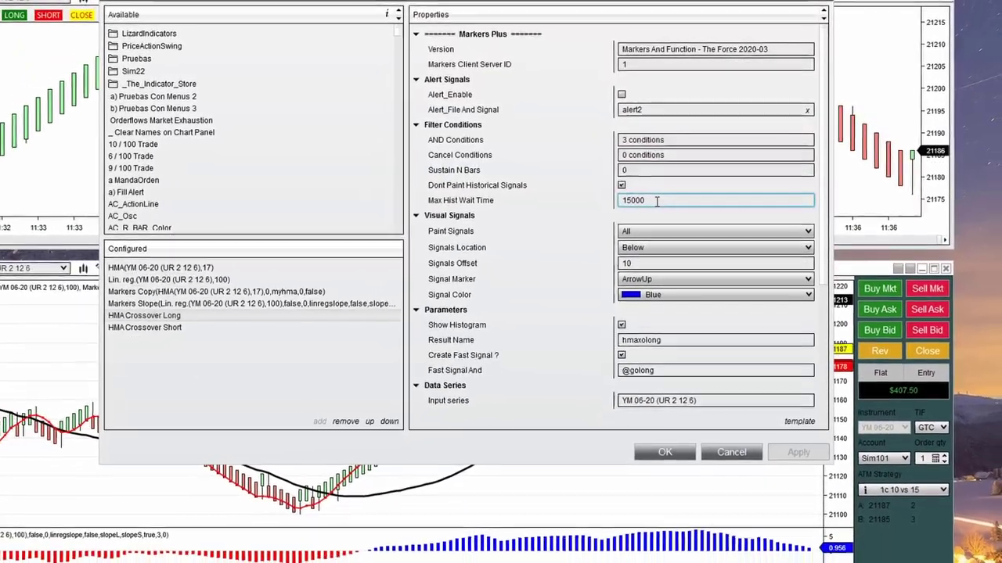
{"action": "type", "text": "500"}
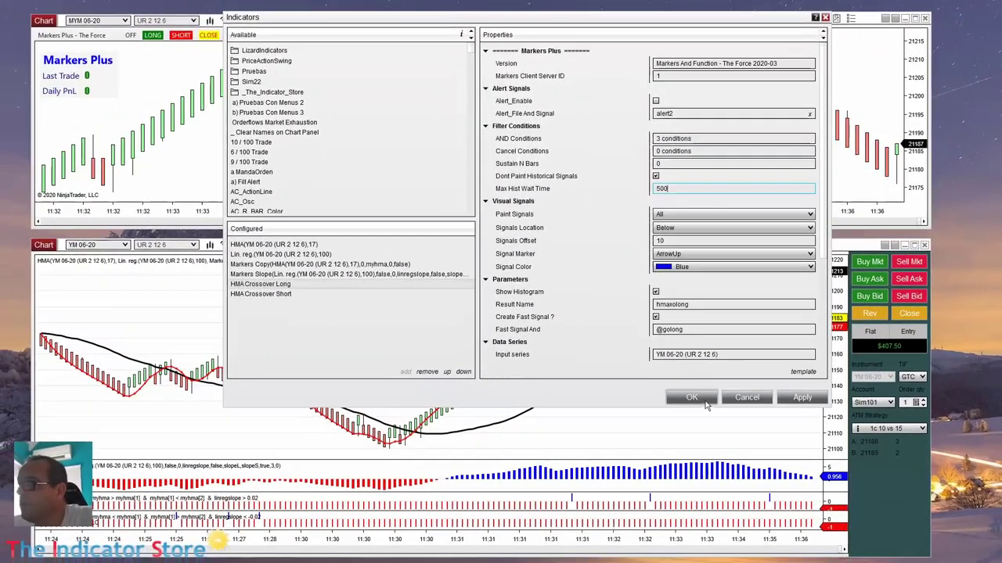
{"action": "left_click", "coordinate": [705, 404]}
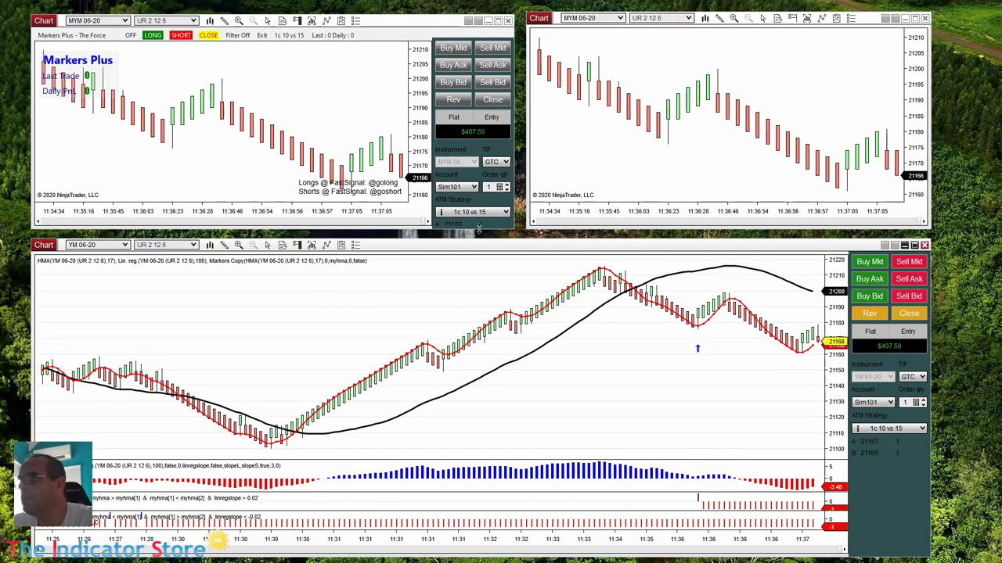
Add the Markers Plus - The Force strategy from _The_Indicator_Store_ to the YM chart
{"action": "right_click", "coordinate": [428, 149]}
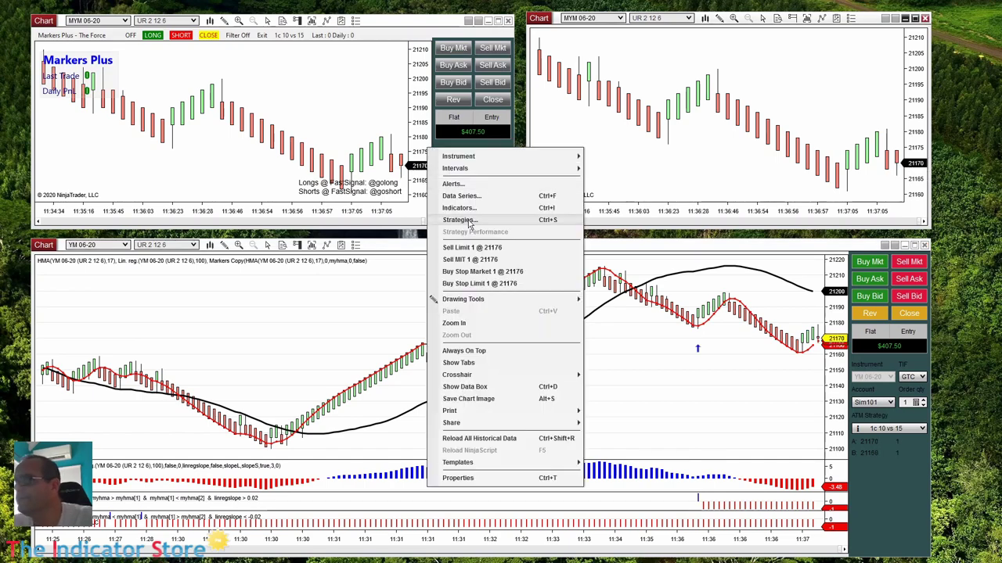
{"action": "left_click", "coordinate": [470, 221]}
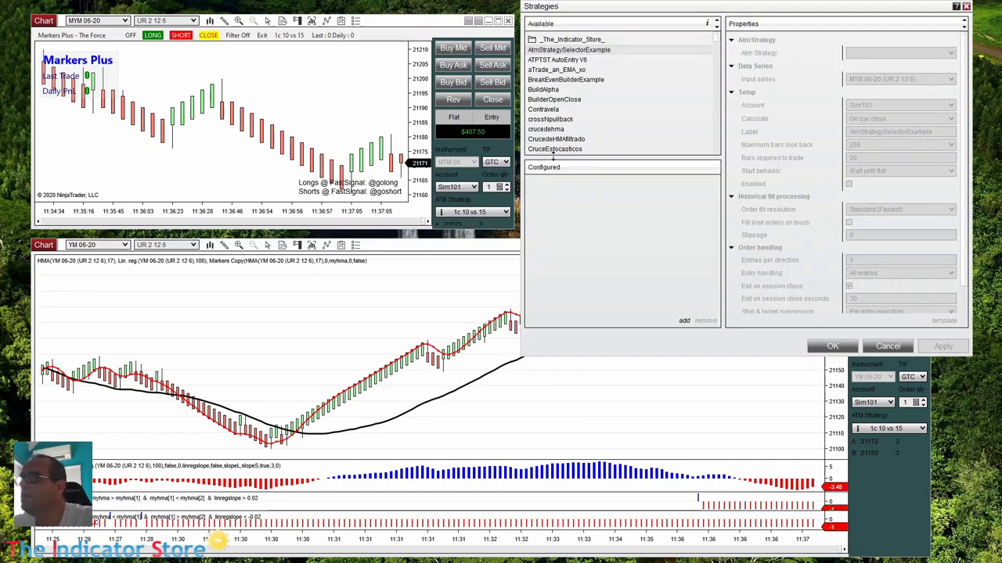
{"action": "left_click_drag", "start_coordinate": [601, 9], "coordinate": [198, 88]}
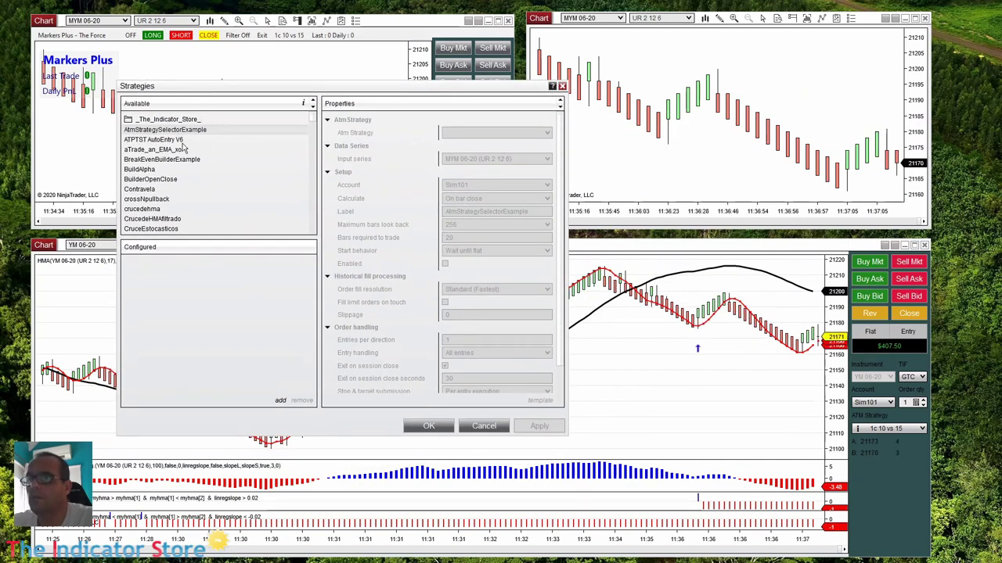
{"action": "left_click", "coordinate": [166, 120]}
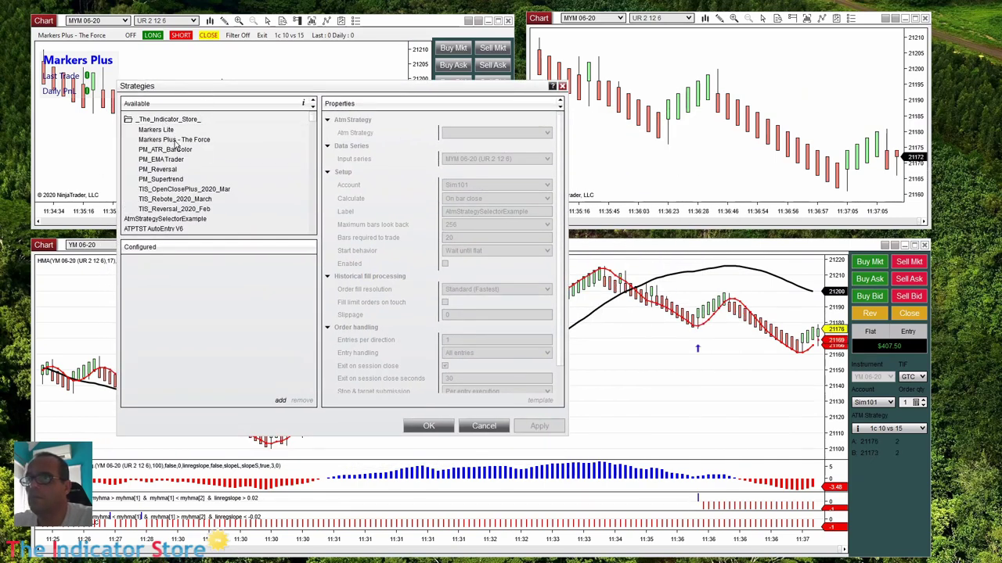
{"action": "double_click", "coordinate": [174, 139]}
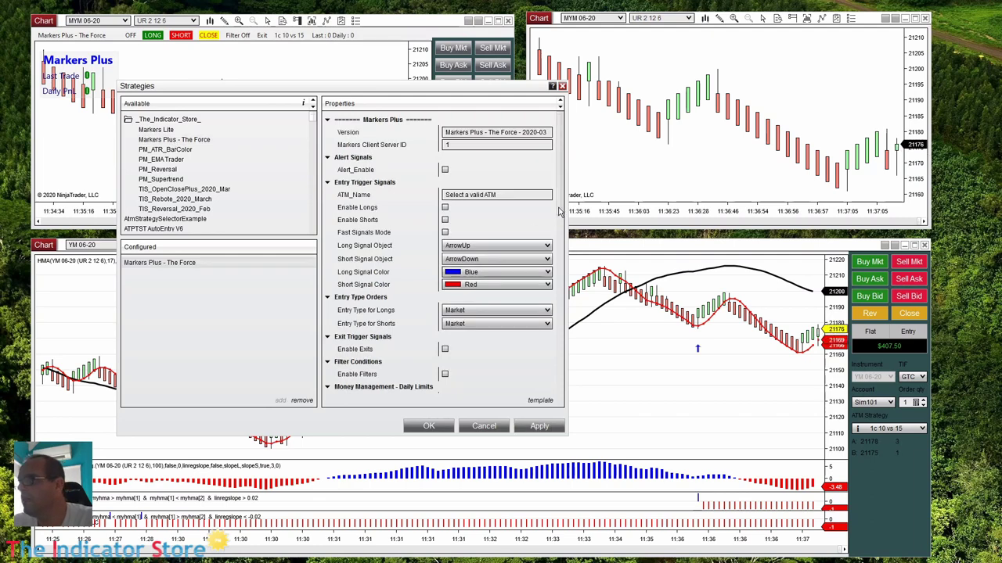
{"action": "mouse_move", "coordinate": [563, 209]}
{"action": "left_mouse_down"}
{"action": "mouse_move", "coordinate": [563, 235]}
{"action": "mouse_move", "coordinate": [563, 224]}
{"action": "left_mouse_up"}
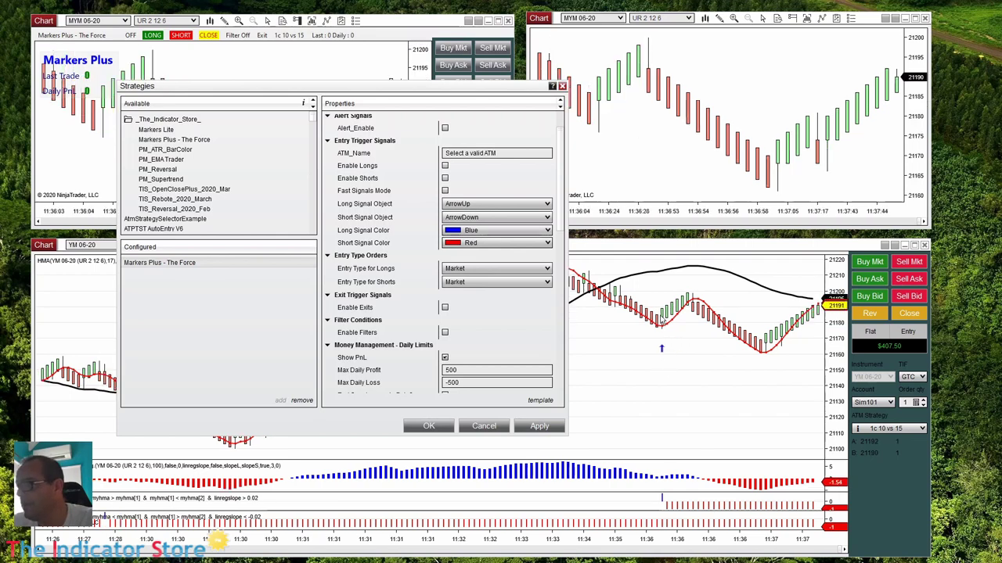
Turn on Fast Signals Mode and select the golong fast long signal name
{"action": "left_click", "coordinate": [445, 191]}
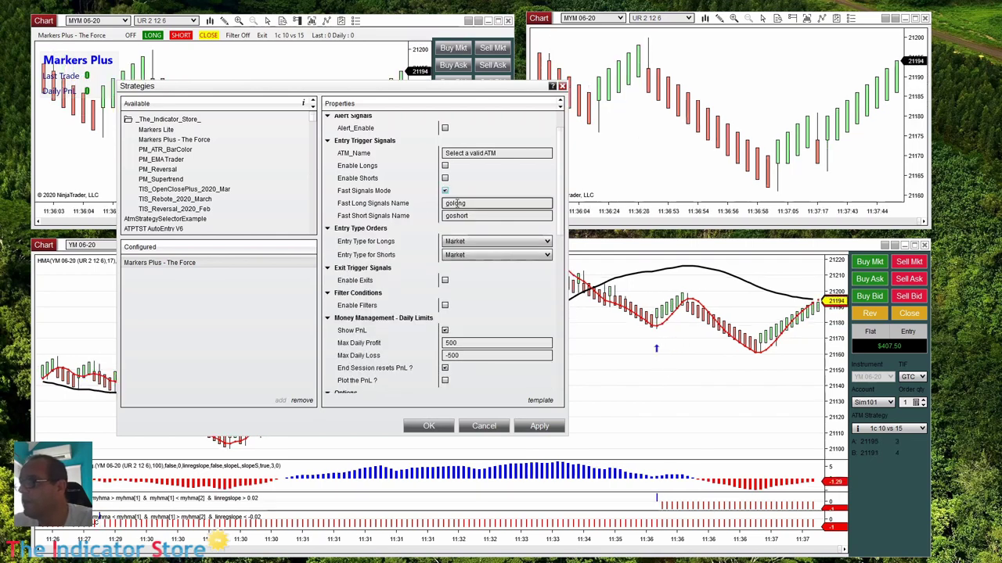
{"action": "double_click", "coordinate": [455, 205]}
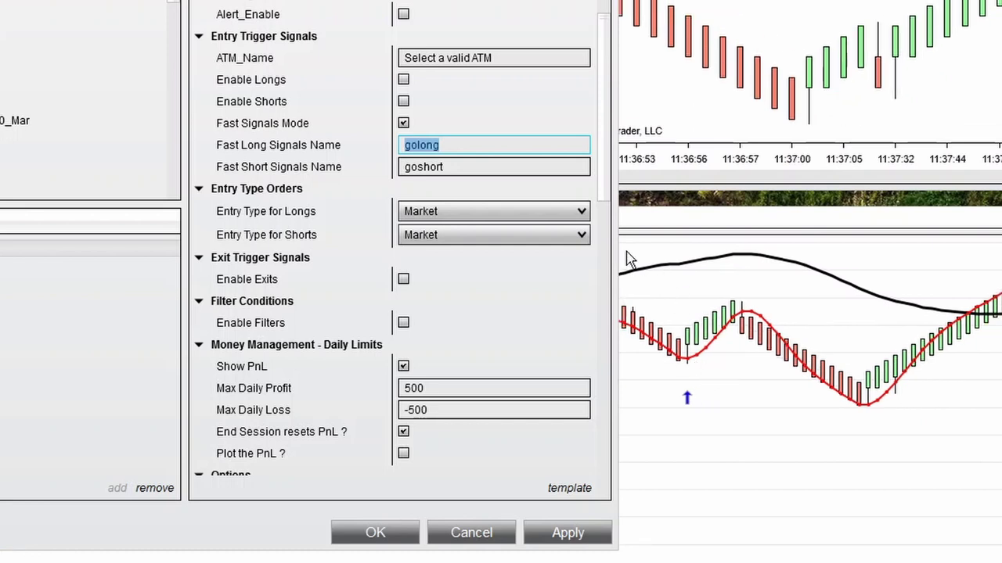
Set the strategy's Entry Type for Longs to Low and select the Ref. Bars Back value
{"action": "left_click_drag", "start_coordinate": [617, 247], "coordinate": [510, 249]}
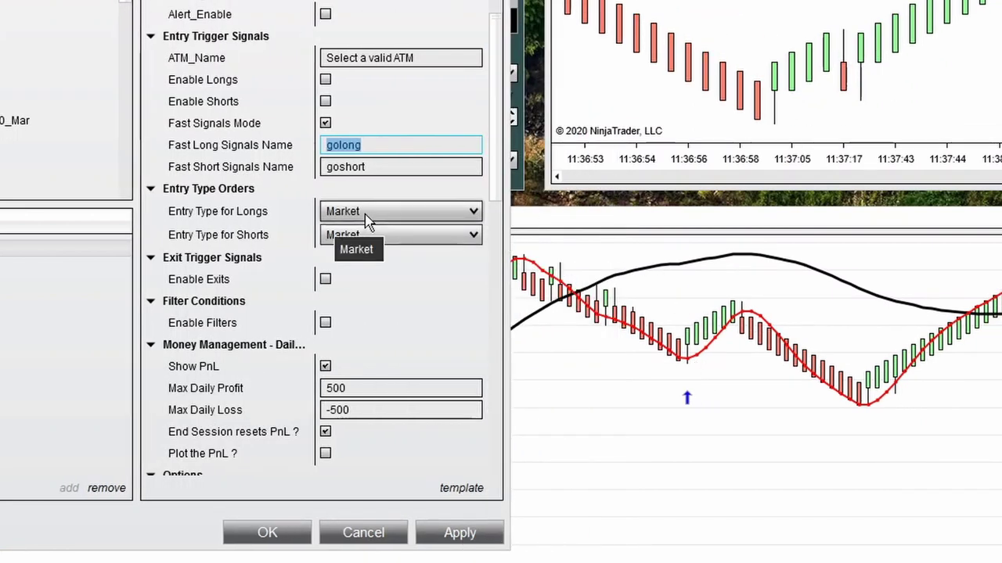
{"action": "left_click", "coordinate": [368, 213]}
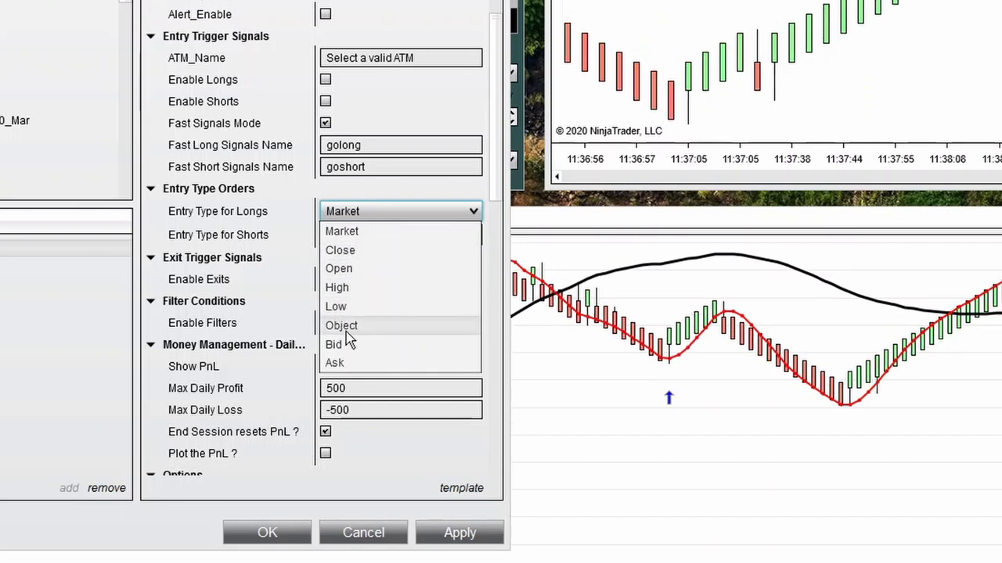
{"action": "left_click", "coordinate": [345, 308]}
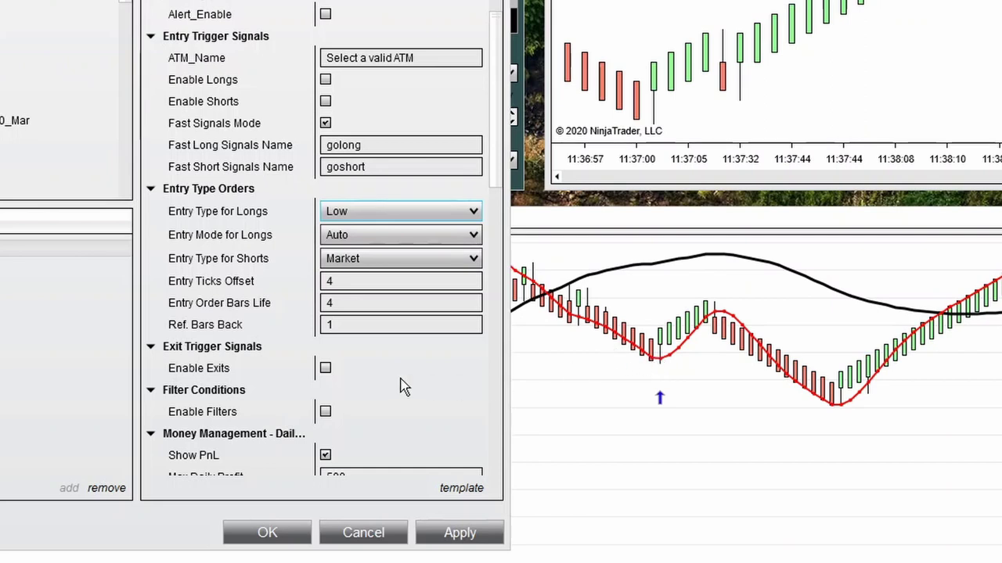
{"action": "left_click", "coordinate": [340, 325]}
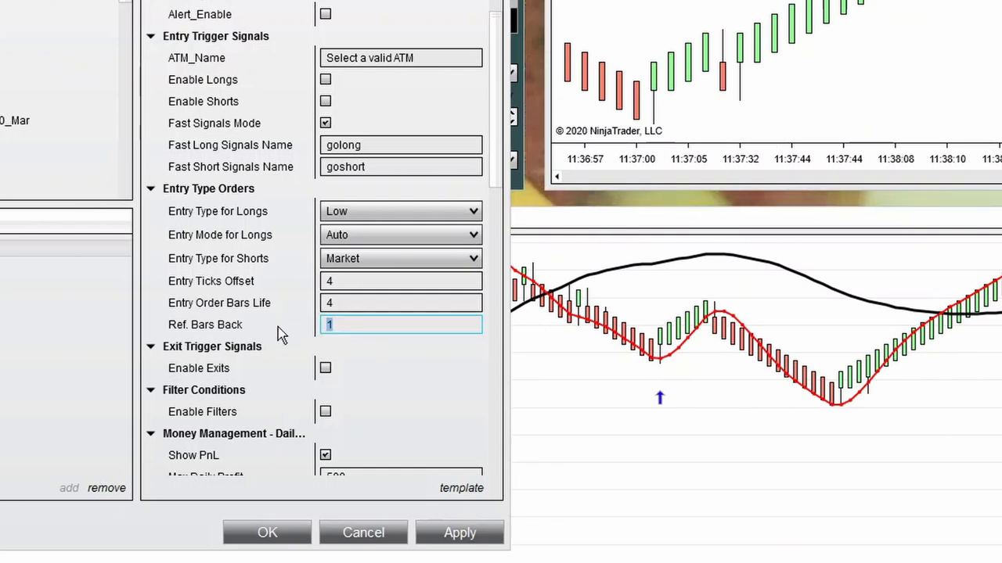
Set Ref. Bars Back to 3 and change Entry Ticks Offset from 4 to -4
{"action": "type", "text": "3"}
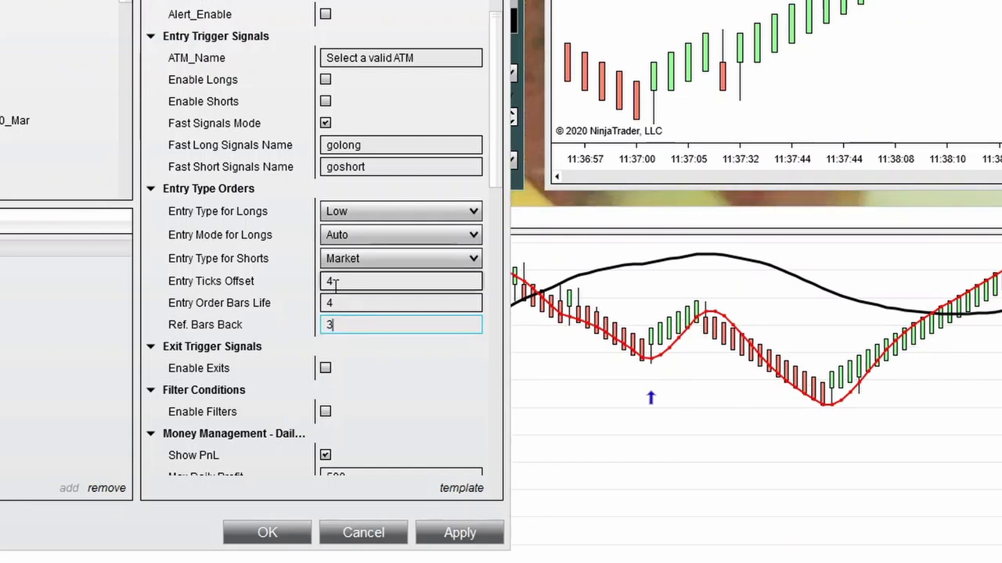
{"action": "left_click", "coordinate": [331, 286]}
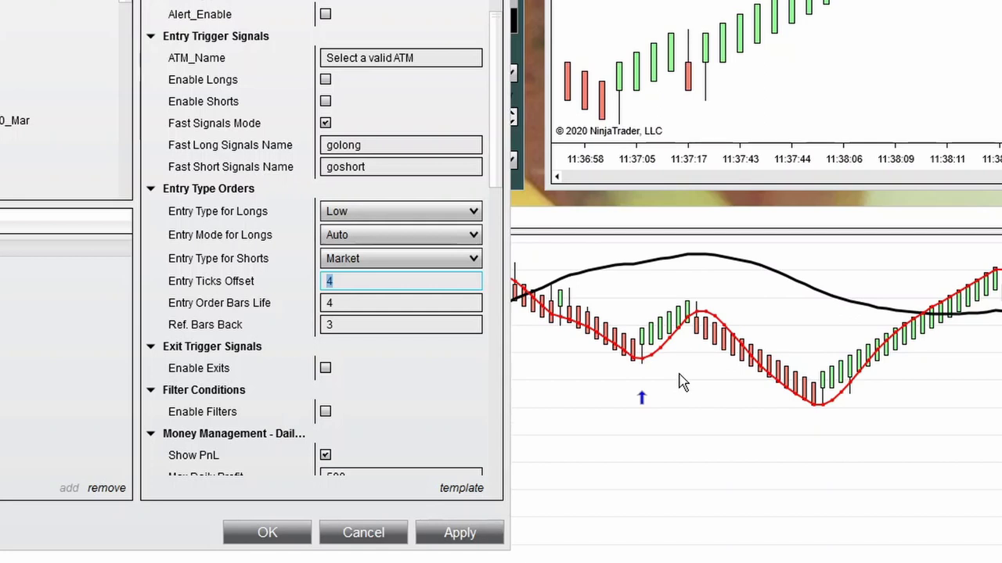
{"action": "left_click", "coordinate": [339, 304]}
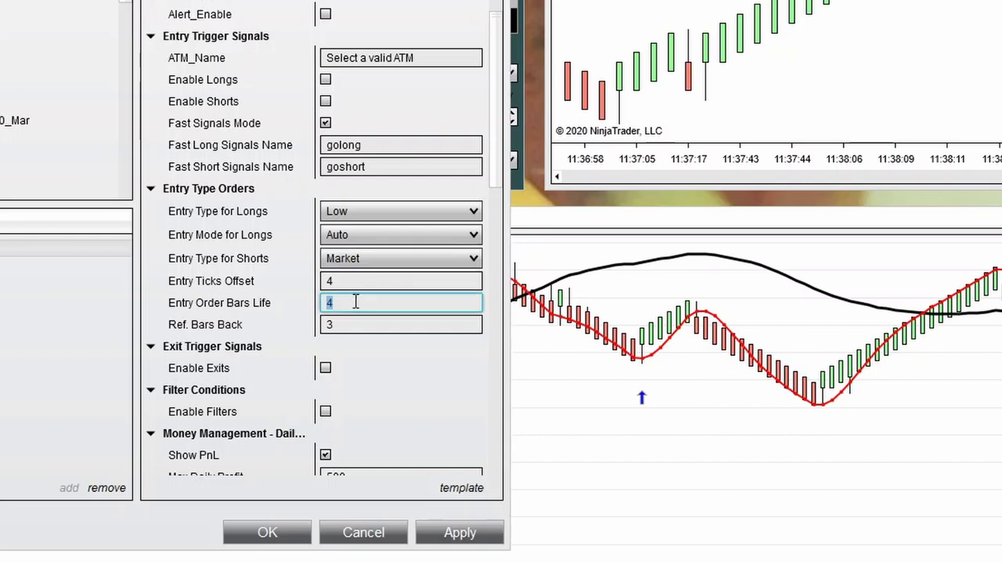
{"action": "left_click", "coordinate": [341, 284]}
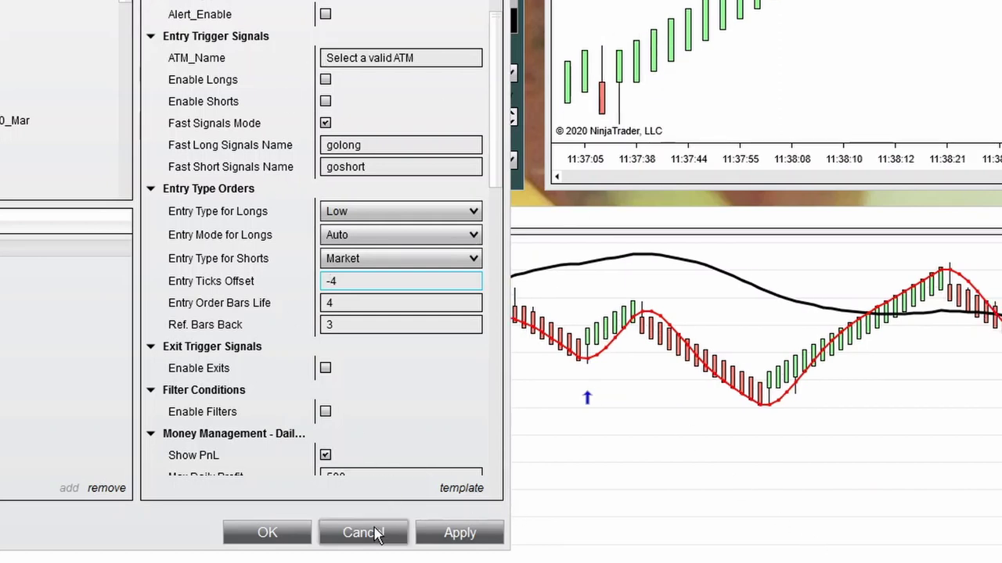
{"action": "left_click", "coordinate": [340, 329]}
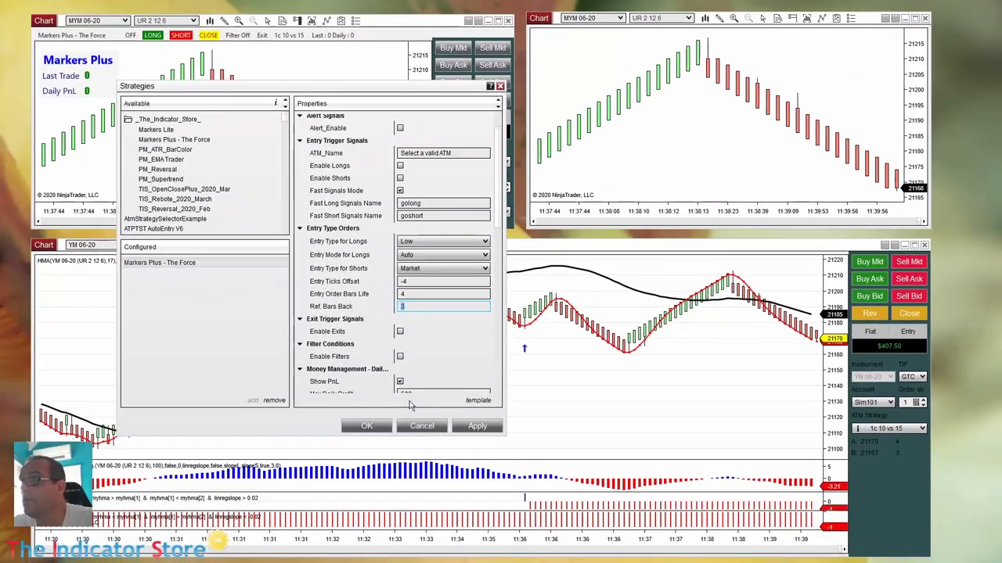
Close the Strategies dialog, then open and close the YM chart's Indicators dialog
{"action": "left_click", "coordinate": [408, 449]}
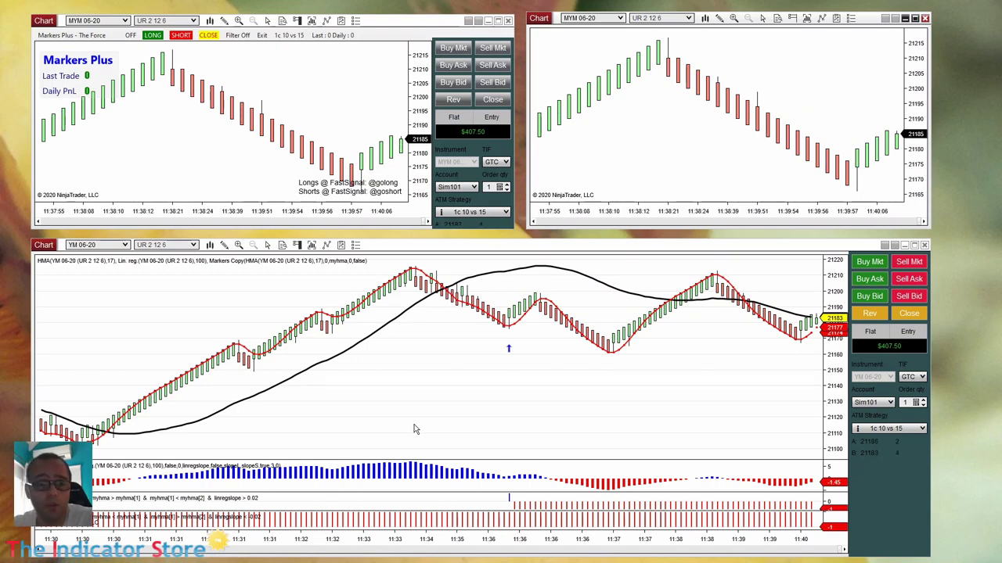
{"action": "right_click", "coordinate": [245, 288]}
{"action": "left_click", "coordinate": [159, 63]}
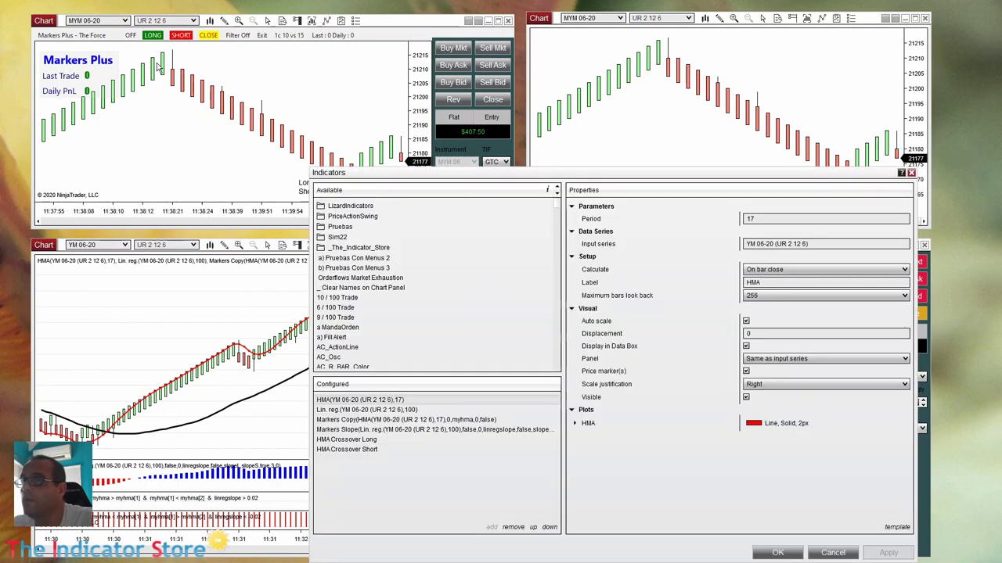
{"action": "left_click", "coordinate": [912, 172]}
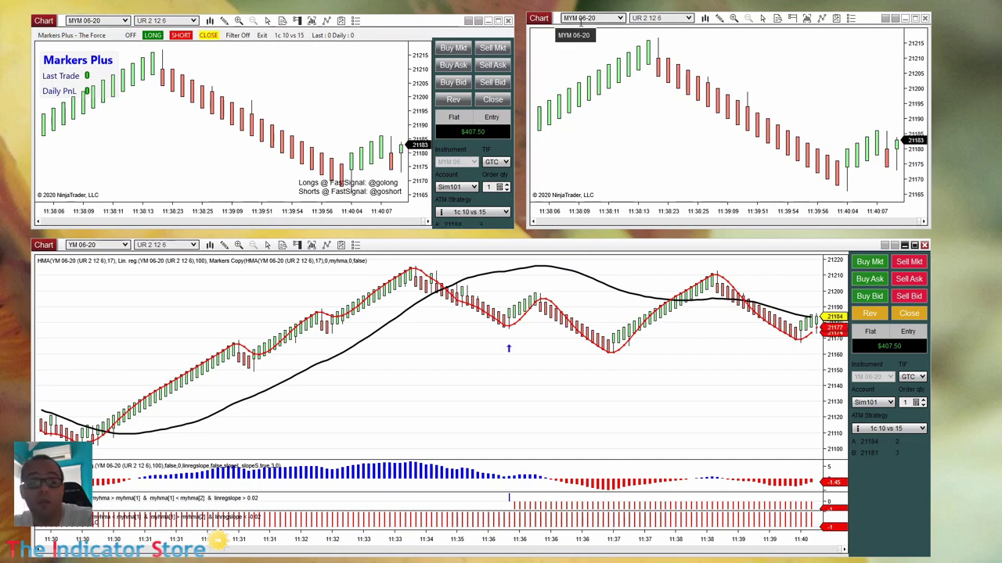
Open the top-left MYM chart's Indicators dialog with the _The_Indicator_Store folder expanded
{"action": "right_click", "coordinate": [250, 68]}
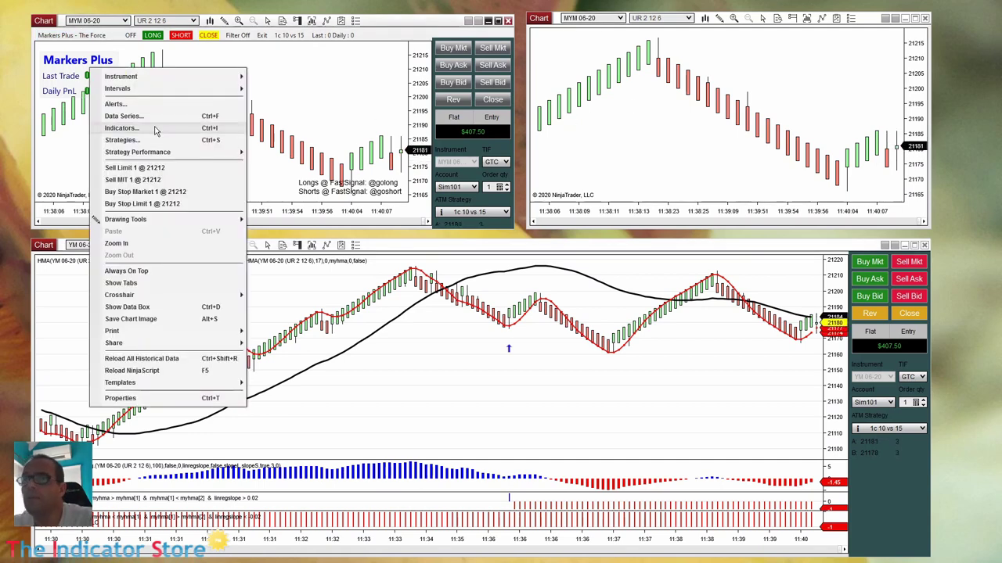
{"action": "left_click", "coordinate": [155, 131]}
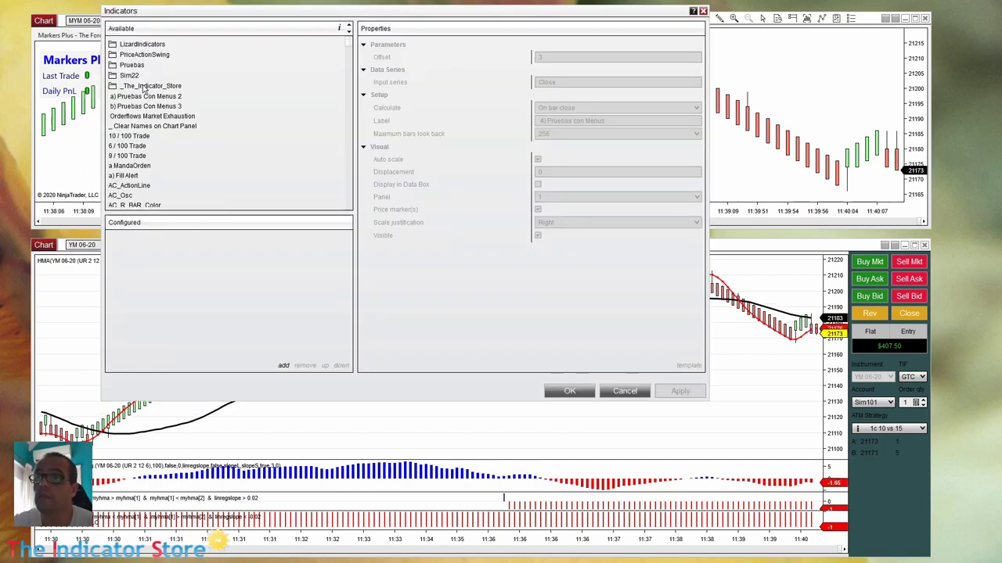
{"action": "left_click", "coordinate": [144, 86]}
Add Markers Copy to the top-left MYM chart with variable name ema100
{"action": "double_click", "coordinate": [147, 118]}
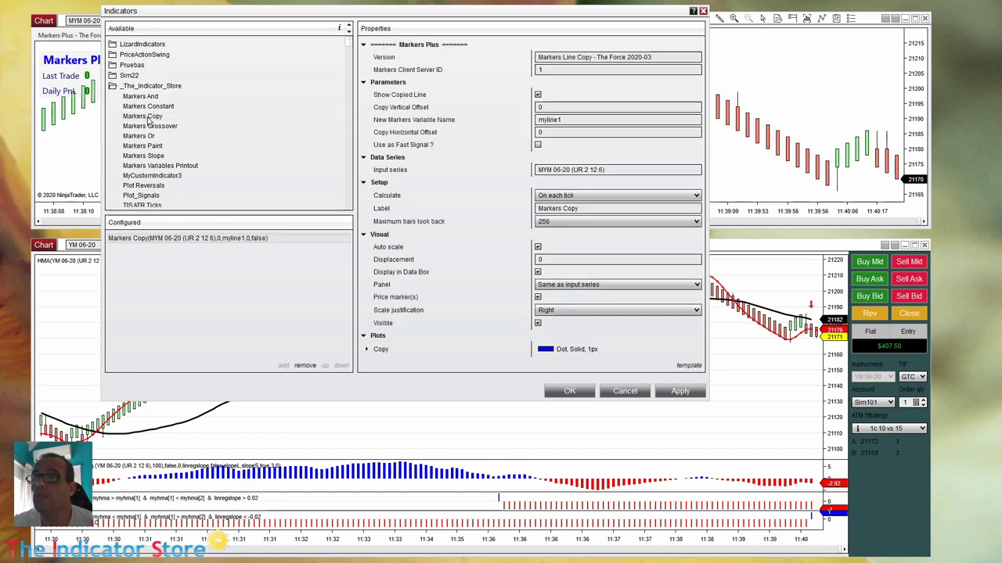
{"action": "left_click", "coordinate": [423, 120]}
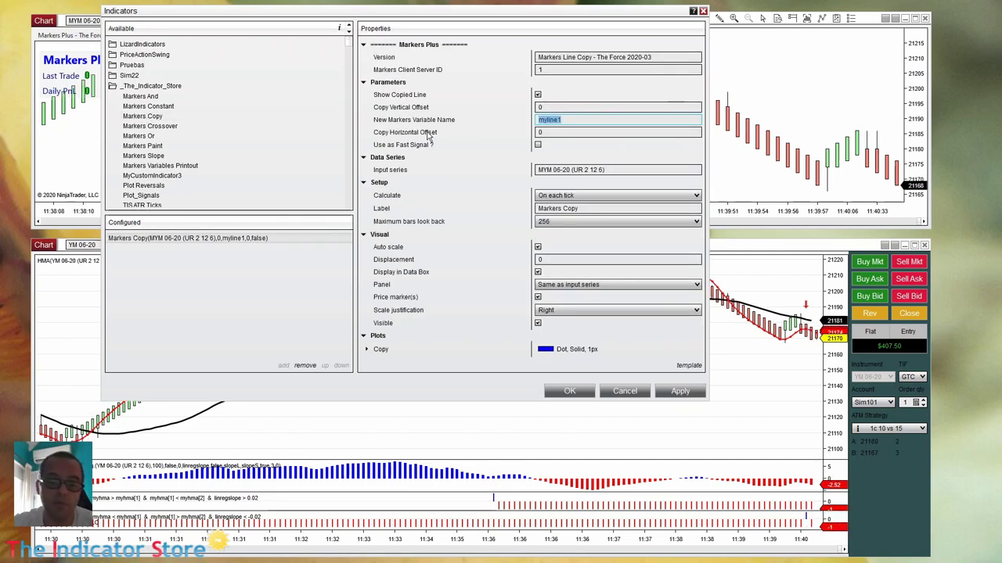
{"action": "type", "text": "ema"}
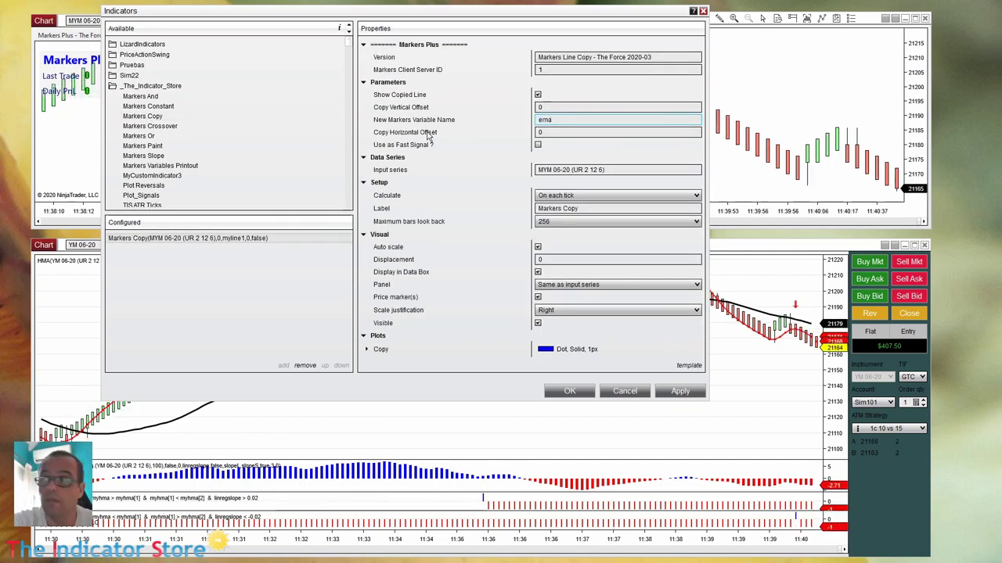
{"action": "type", "text": "100"}
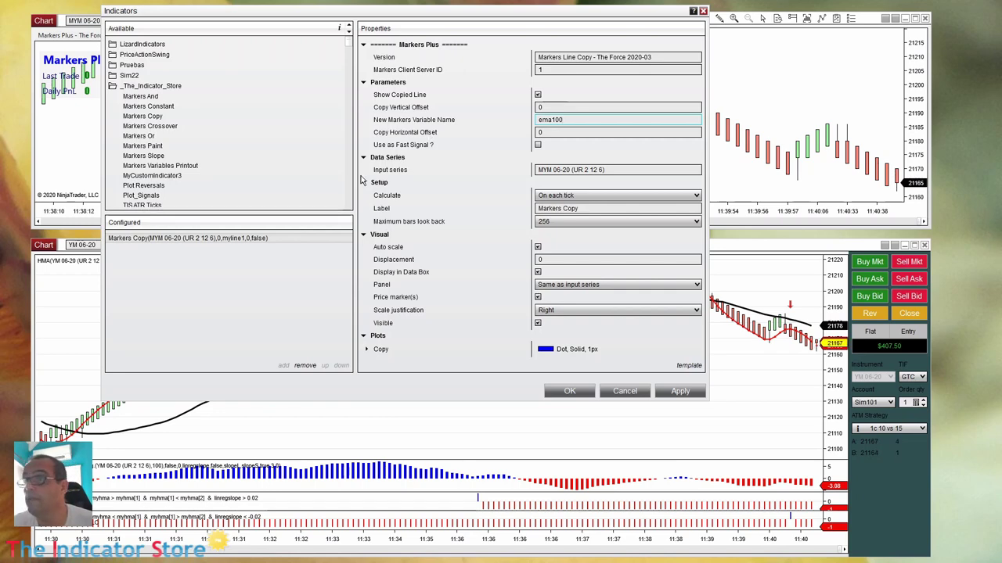
Set the Markers Copy input series to a 100-period EMA
{"action": "left_click", "coordinate": [594, 170]}
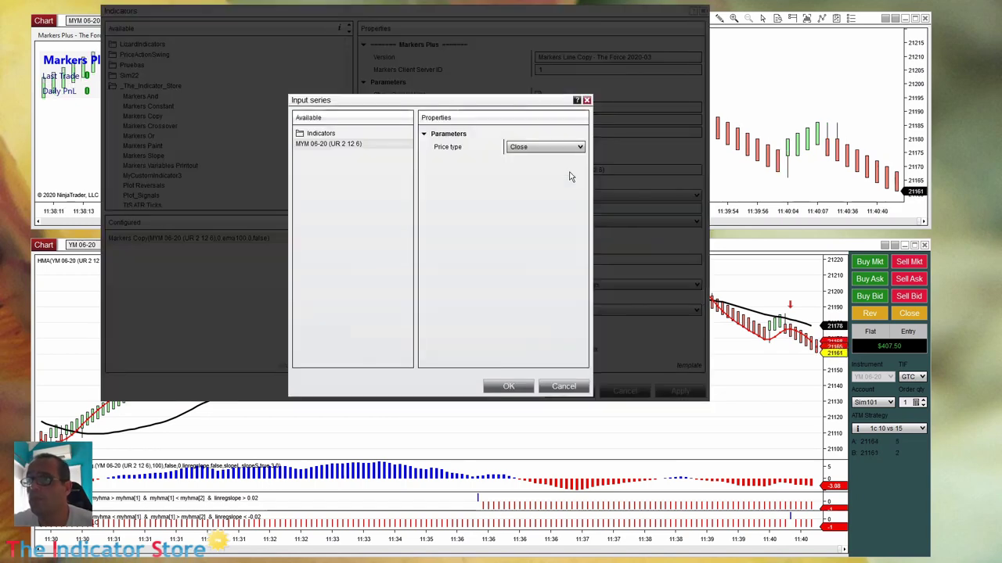
{"action": "double_click", "coordinate": [320, 134]}
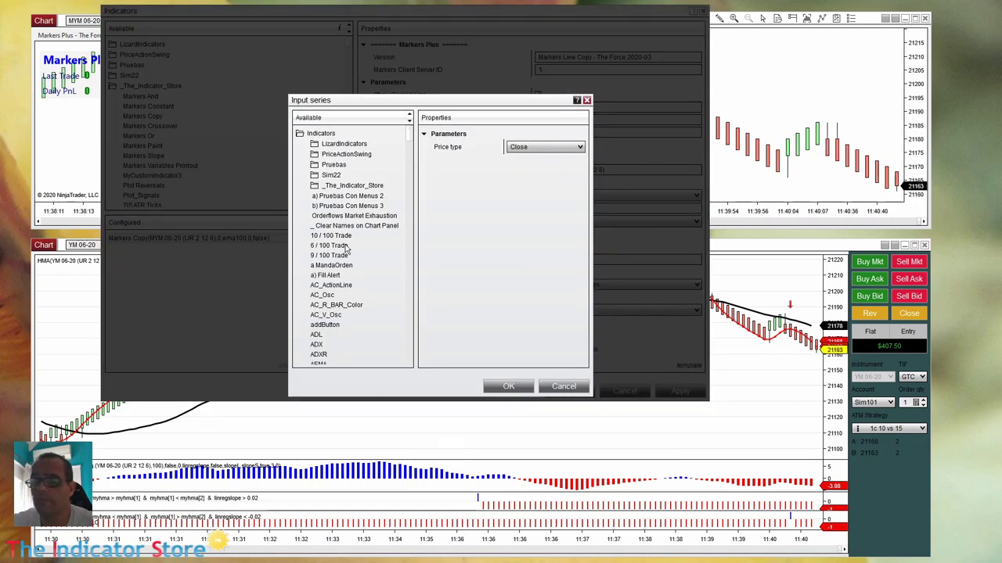
{"action": "left_click", "coordinate": [346, 247]}
{"action": "scroll", "coordinate": [333, 270], "scroll_direction": "down", "scroll_amount": 10}
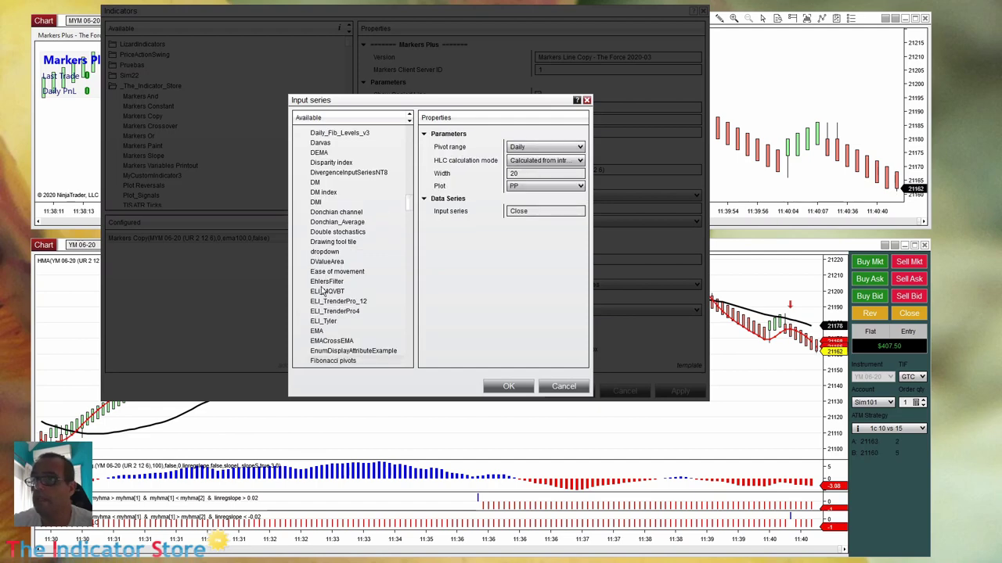
{"action": "left_click", "coordinate": [317, 331]}
{"action": "double_click", "coordinate": [522, 148]}
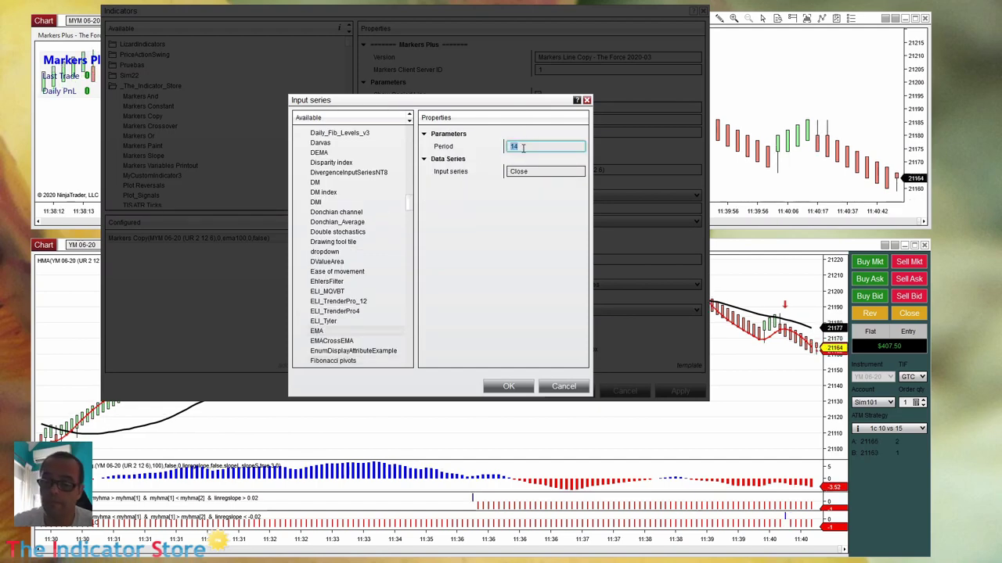
{"action": "type", "text": "100"}
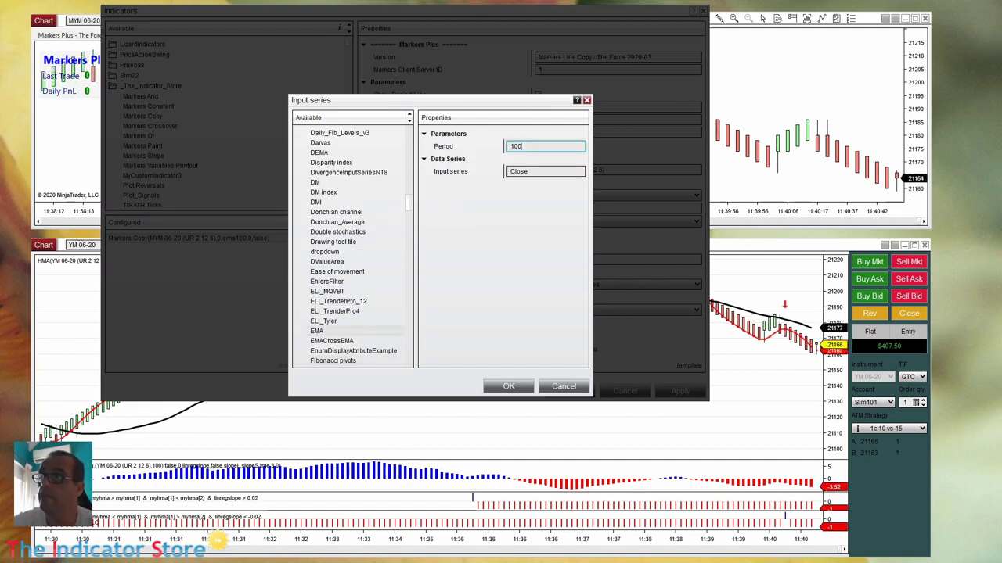
{"action": "left_click", "coordinate": [509, 386]}
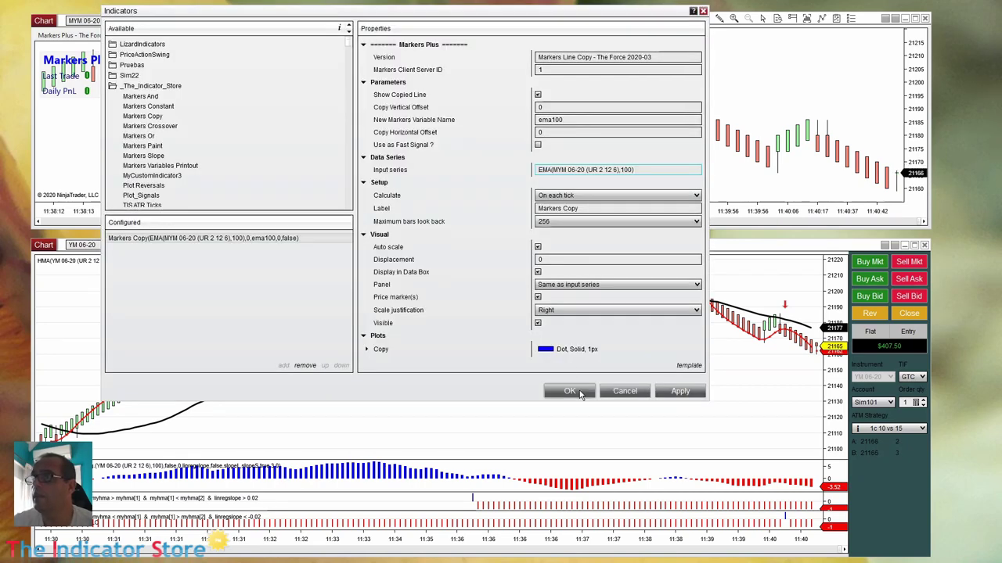
Apply the Markers Copy and select its dotted EMA line on the chart
{"action": "left_click", "coordinate": [570, 392]}
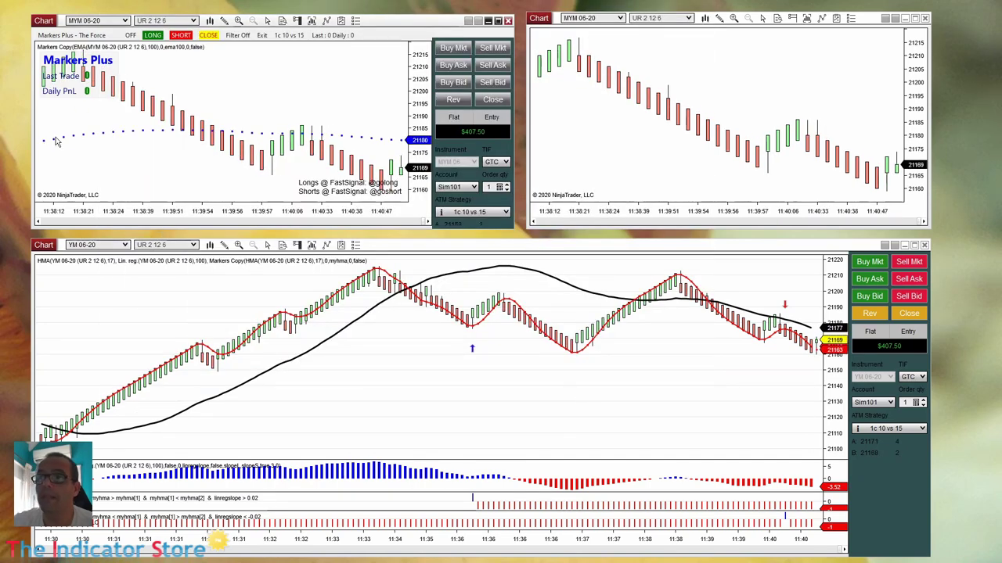
{"action": "left_click_drag", "start_coordinate": [153, 214], "coordinate": [191, 215]}
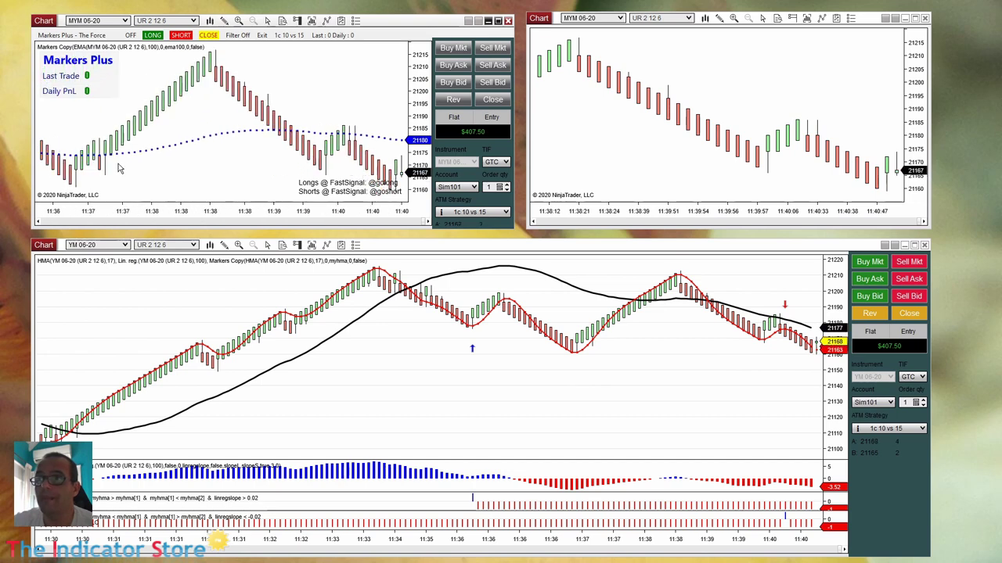
{"action": "left_click", "coordinate": [153, 155]}
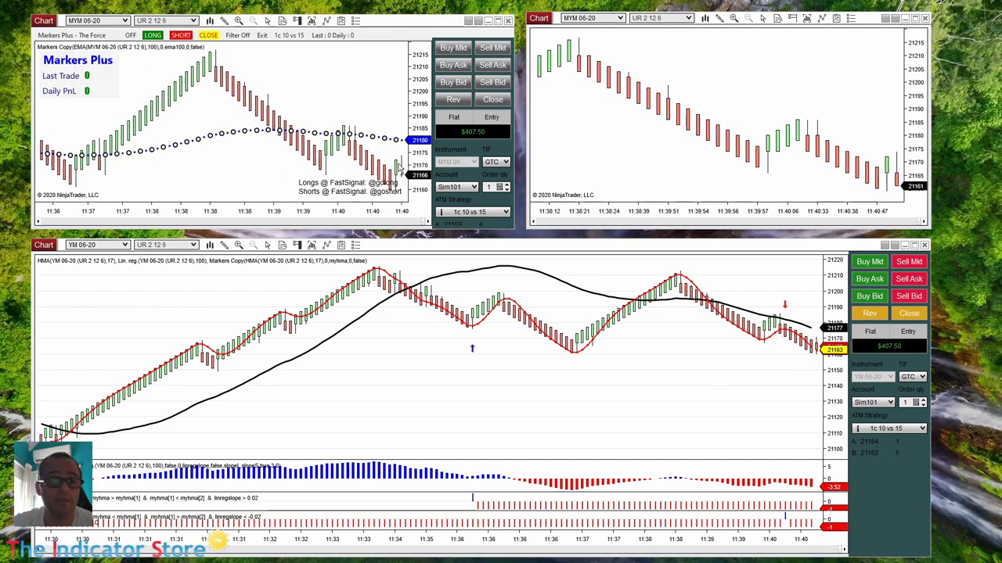
Rename the EMA copy's variable from ema100 to myema, then bring up the top-right chart's menu
{"action": "key", "text": "ctrl+i"}
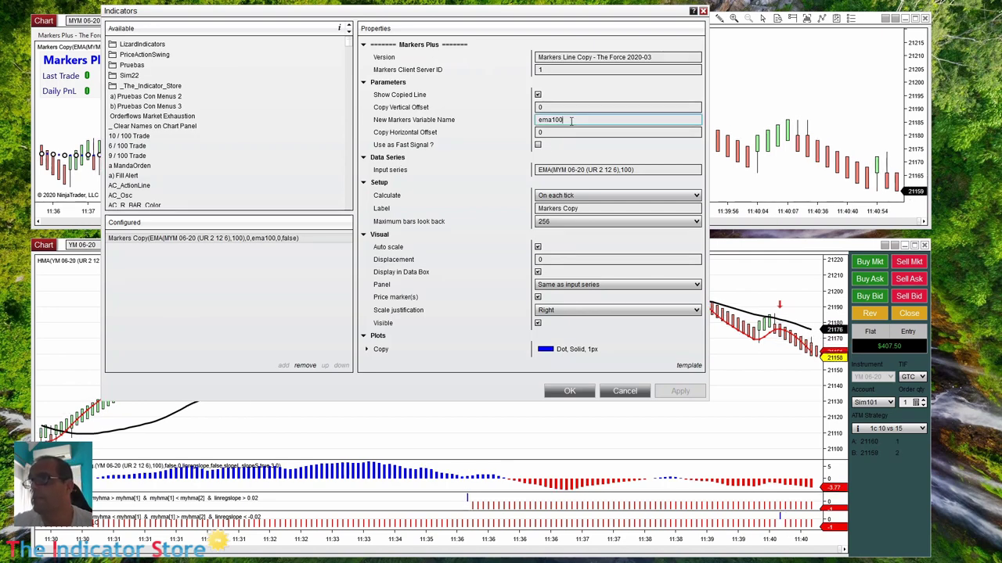
{"action": "left_click_drag", "start_coordinate": [570, 119], "coordinate": [496, 122]}
{"action": "type", "text": "myema"}
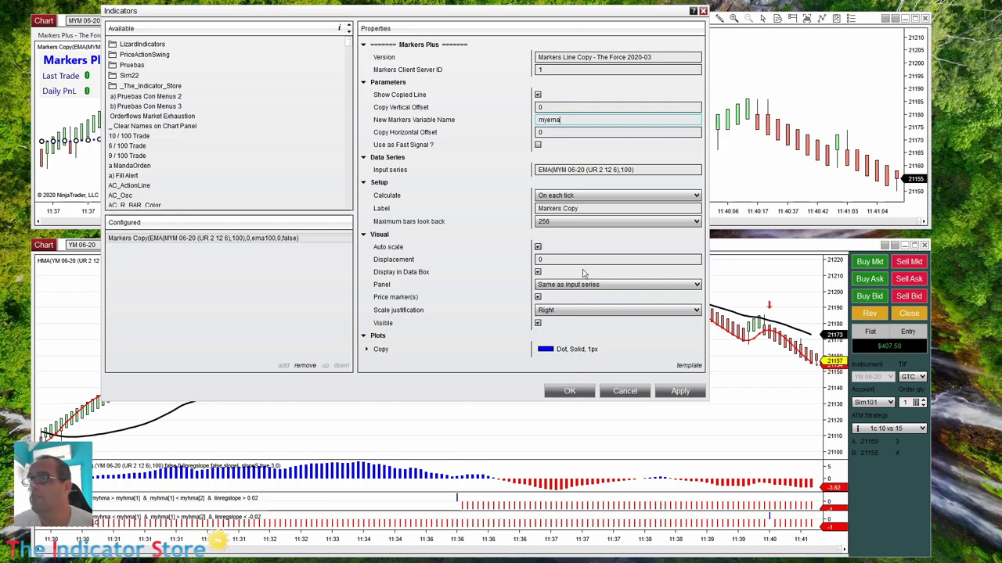
{"action": "left_click", "coordinate": [570, 391]}
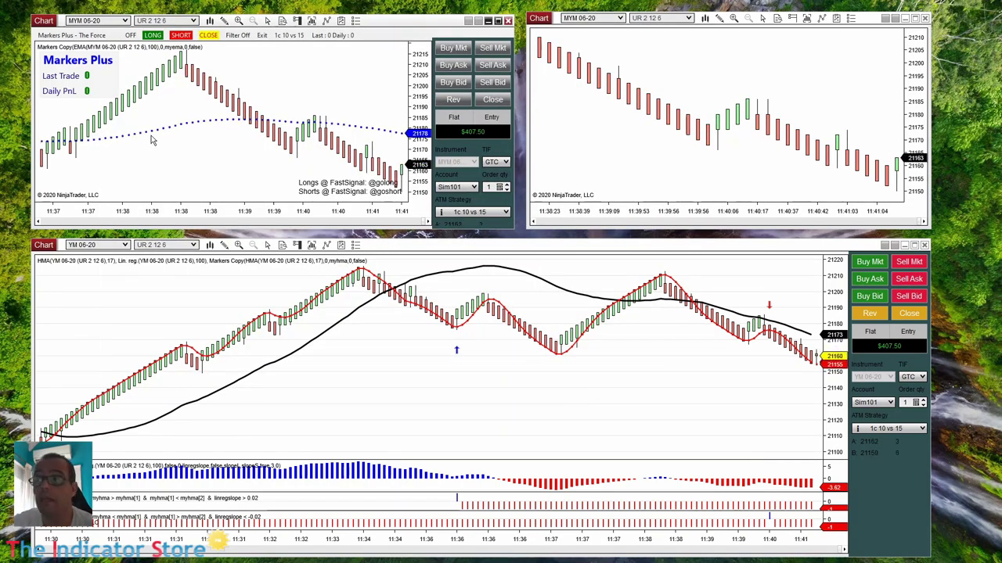
{"action": "left_click", "coordinate": [599, 155]}
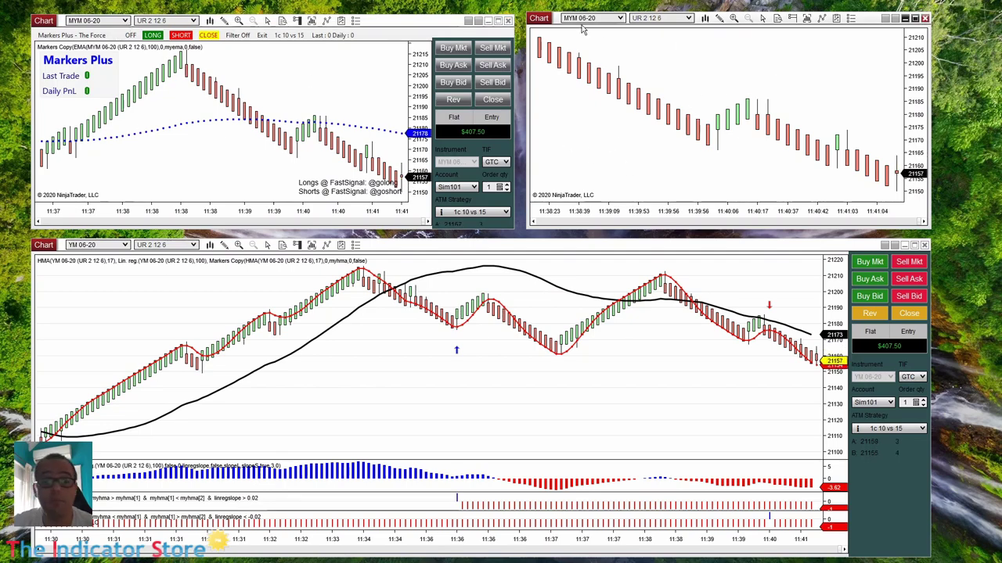
{"action": "right_click", "coordinate": [681, 74]}
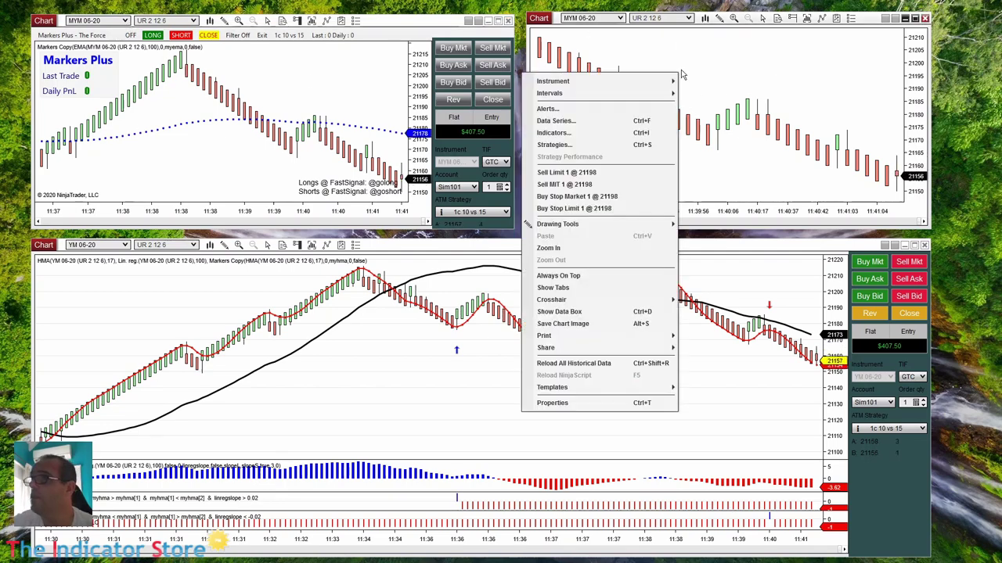
Add Markers Paint from _The_Indicator_Store to the top-right chart's indicators
{"action": "left_click", "coordinate": [567, 133]}
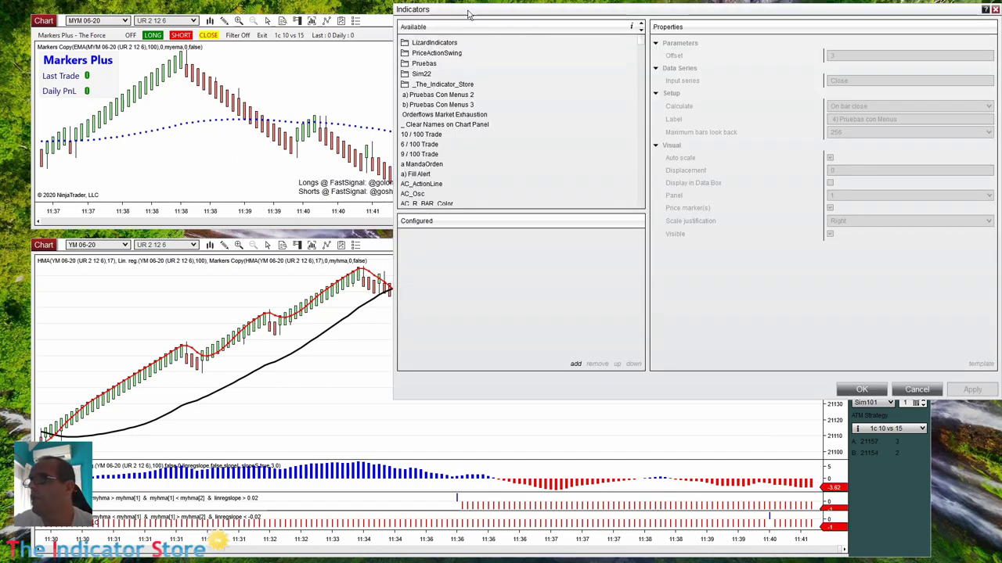
{"action": "left_click_drag", "start_coordinate": [471, 13], "coordinate": [277, 125]}
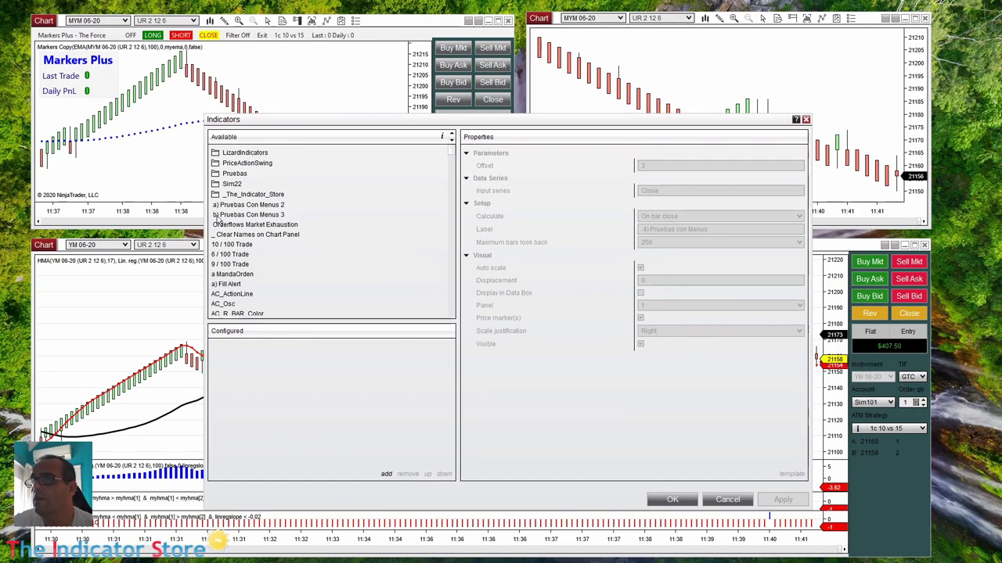
{"action": "double_click", "coordinate": [240, 195]}
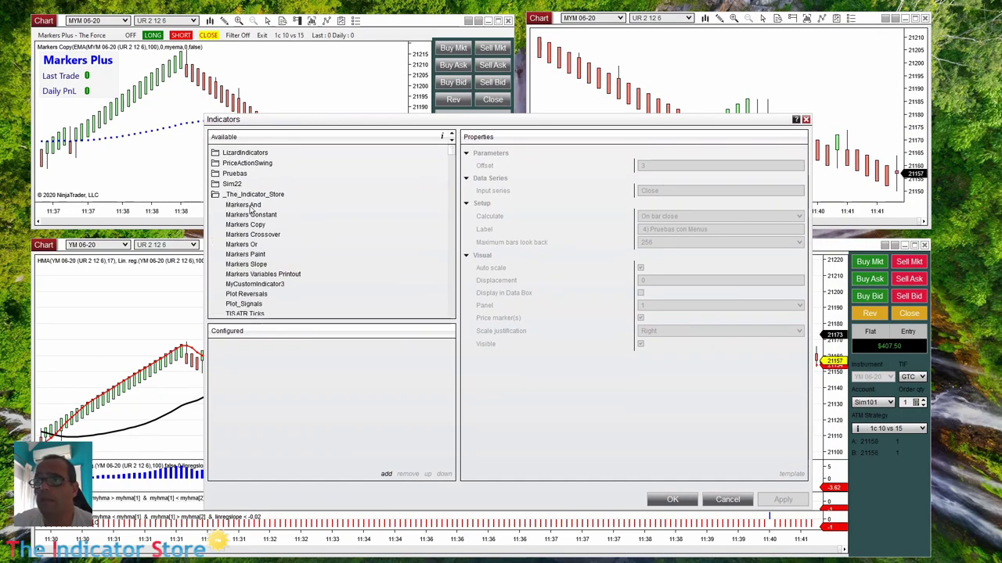
{"action": "double_click", "coordinate": [249, 255]}
Set Markers Paint's variable name to myema, apply it, and bring up the top-left chart's options
{"action": "left_click", "coordinate": [650, 204]}
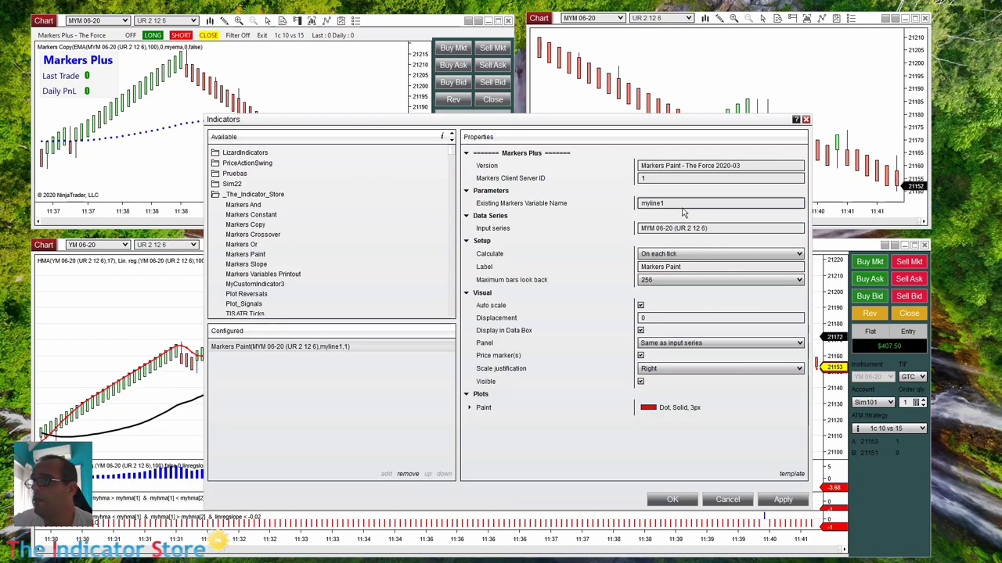
{"action": "type", "text": "myema"}
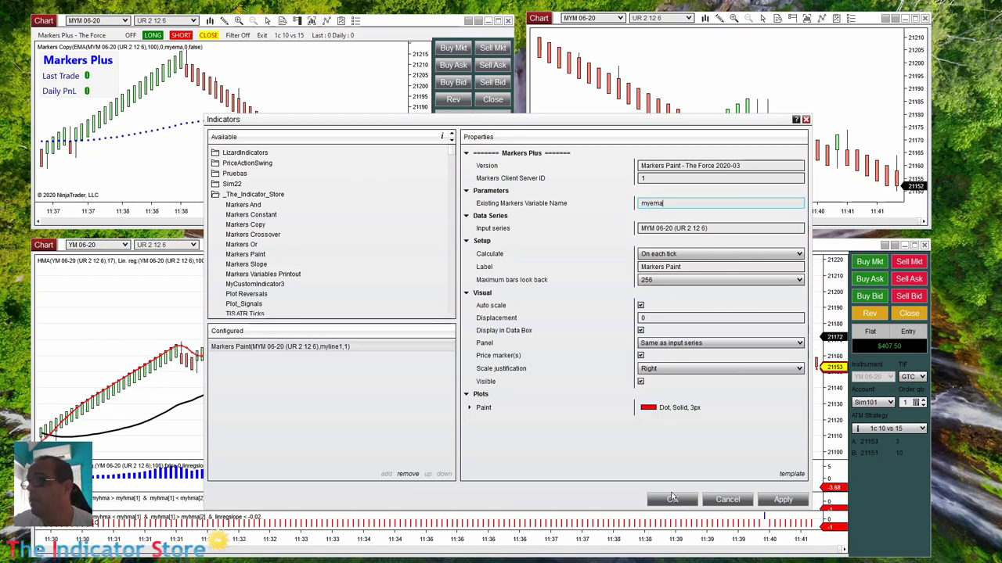
{"action": "left_click", "coordinate": [672, 499]}
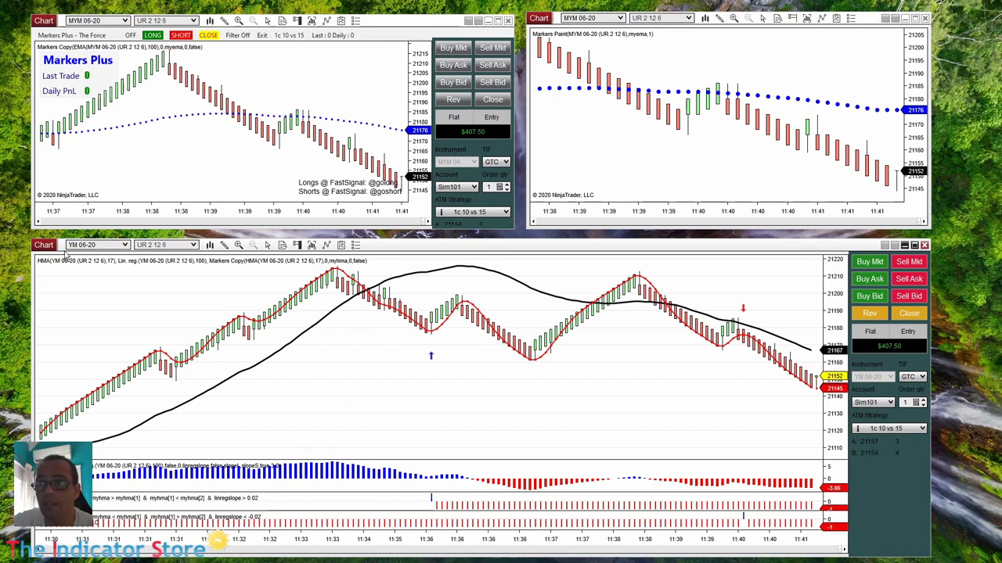
{"action": "right_click", "coordinate": [201, 23]}
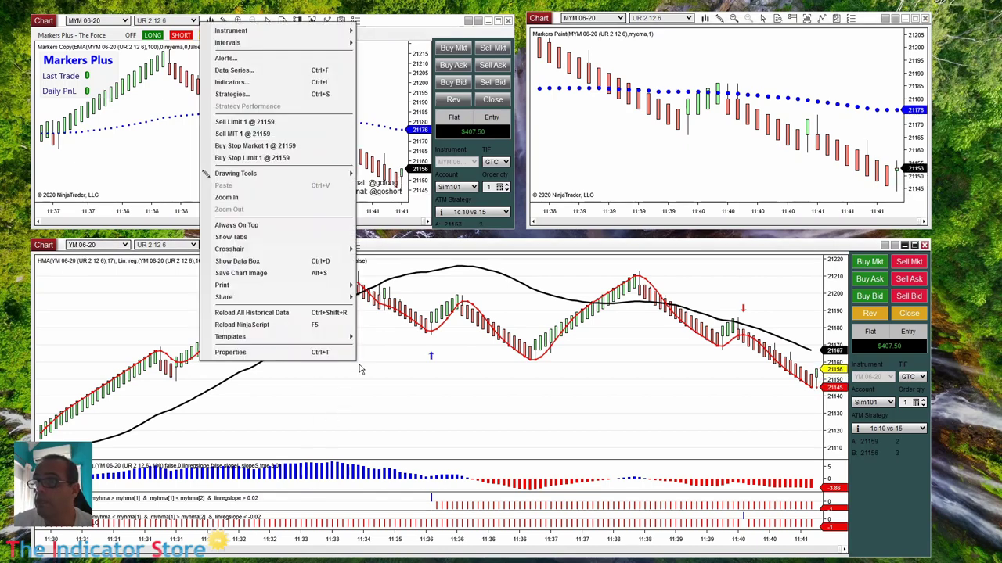
Dismiss the chart options and compress the top-right chart to show bars from about 11:37
{"action": "left_click", "coordinate": [455, 400]}
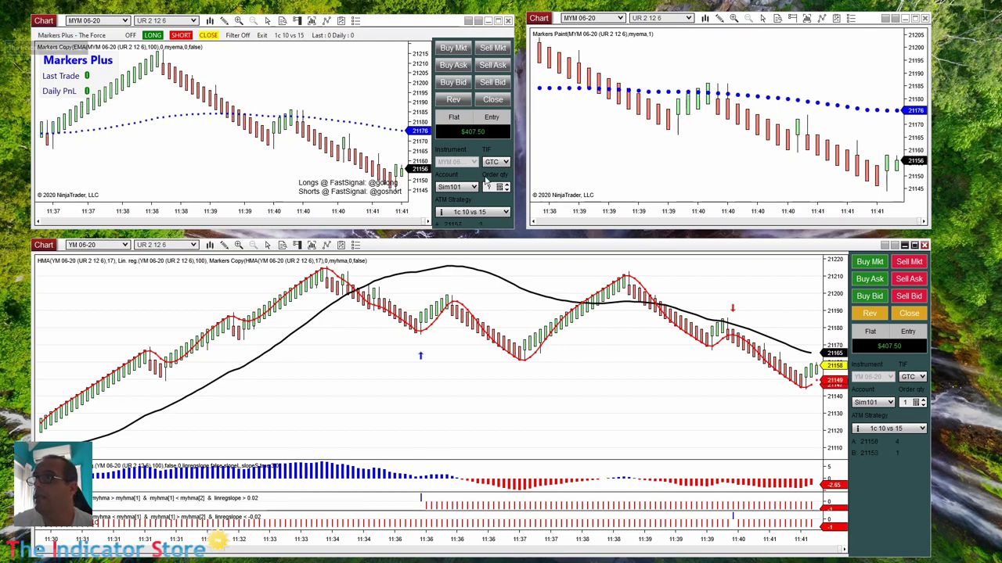
{"action": "left_click_drag", "start_coordinate": [613, 213], "coordinate": [647, 216]}
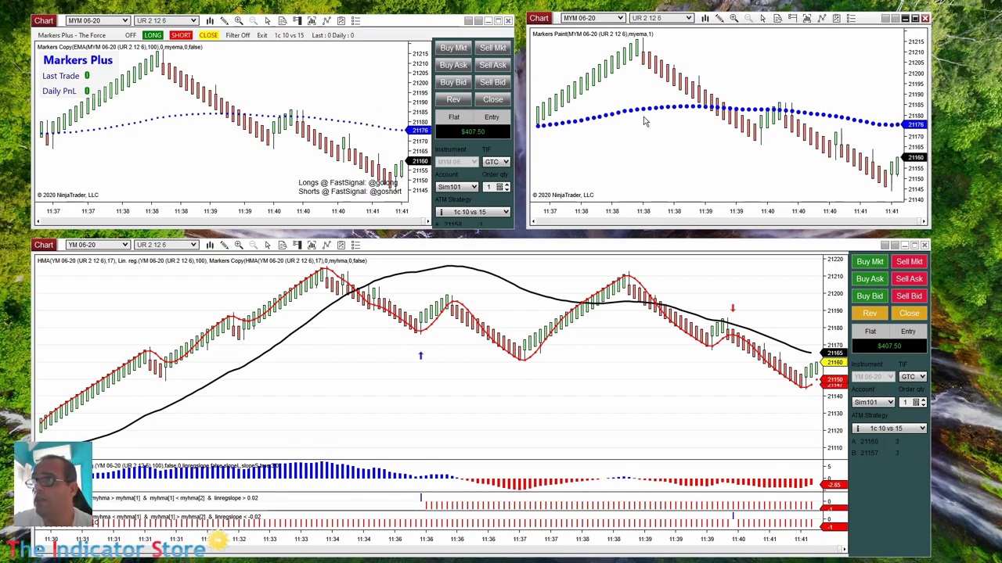
Add Markers And from _The_Indicator_Store to the top-right chart below Markers Paint
{"action": "right_click", "coordinate": [708, 79]}
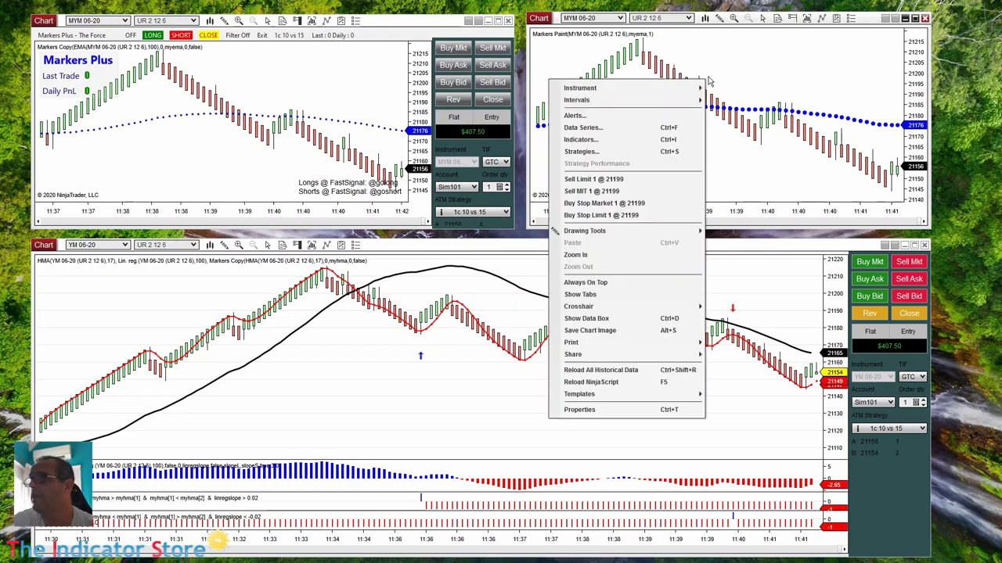
{"action": "left_click", "coordinate": [584, 144]}
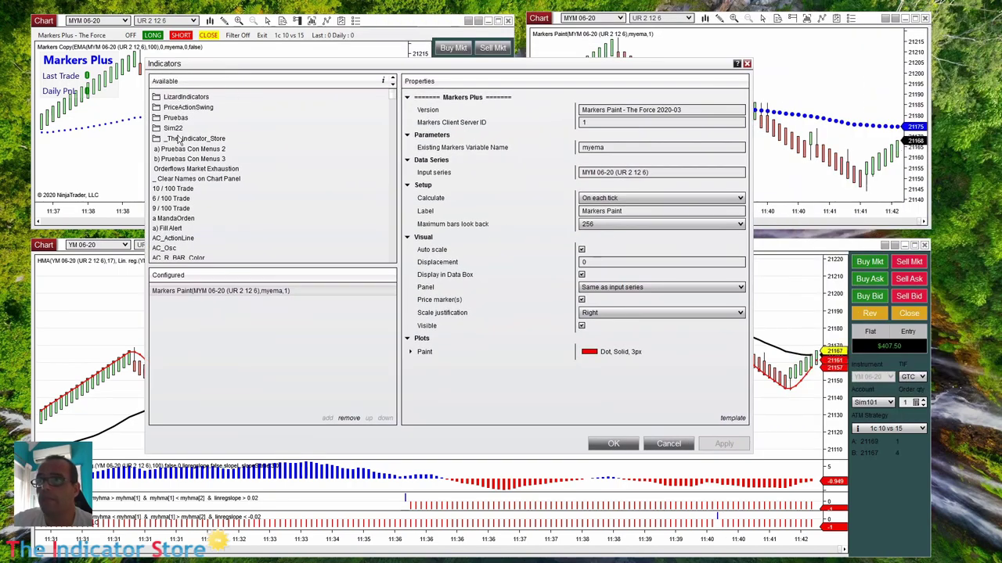
{"action": "double_click", "coordinate": [180, 138]}
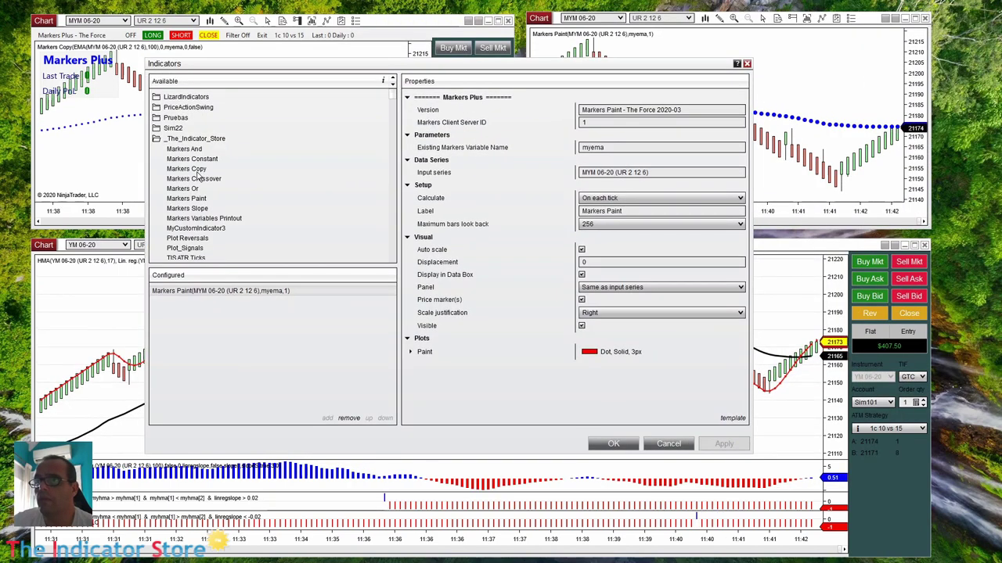
{"action": "double_click", "coordinate": [188, 150]}
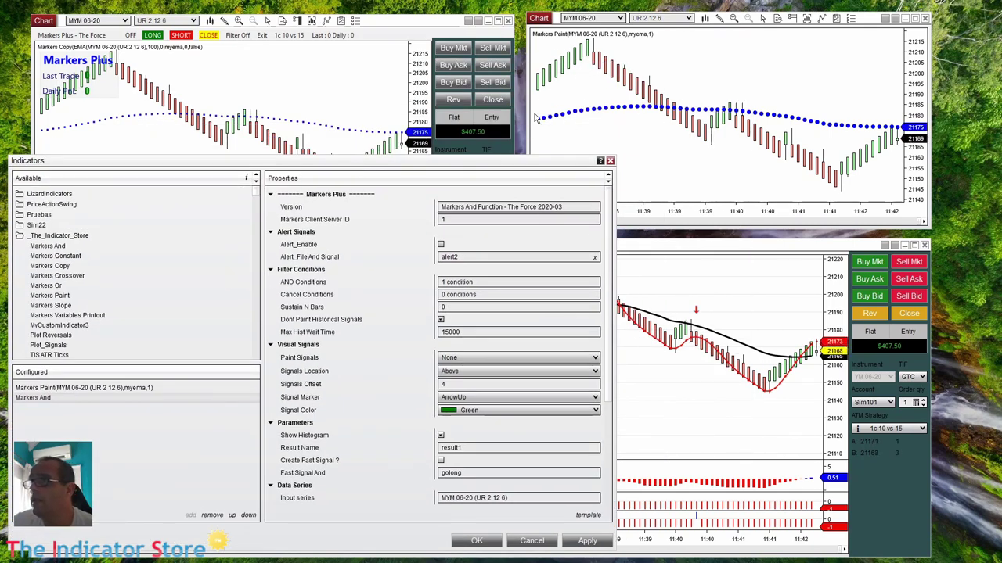
Replace the Markers And condition myslope > 0 with low0 > myema
{"action": "left_click", "coordinate": [473, 288]}
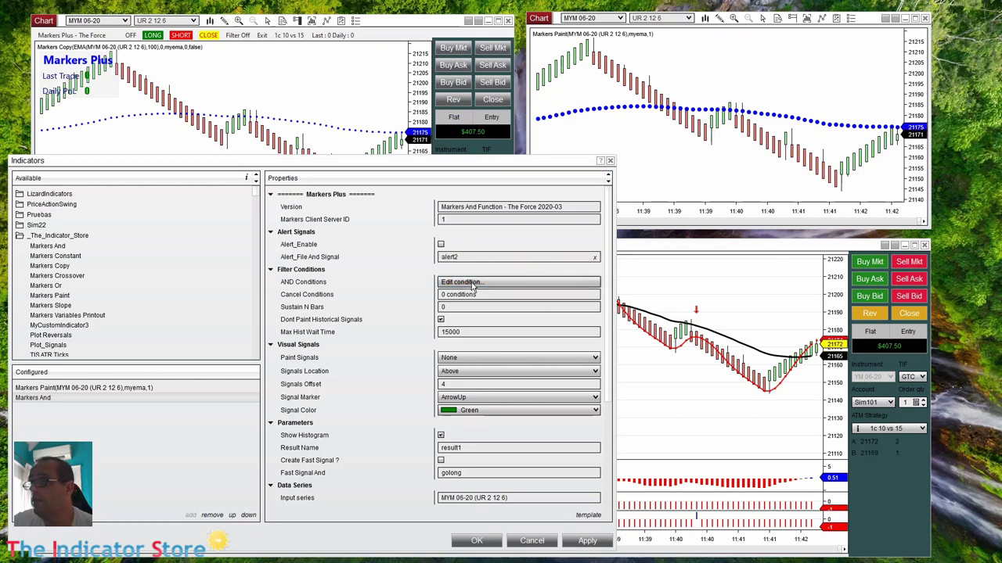
{"action": "left_click", "coordinate": [472, 283]}
{"action": "left_click", "coordinate": [446, 267]}
{"action": "key", "text": "ctrl+a"}
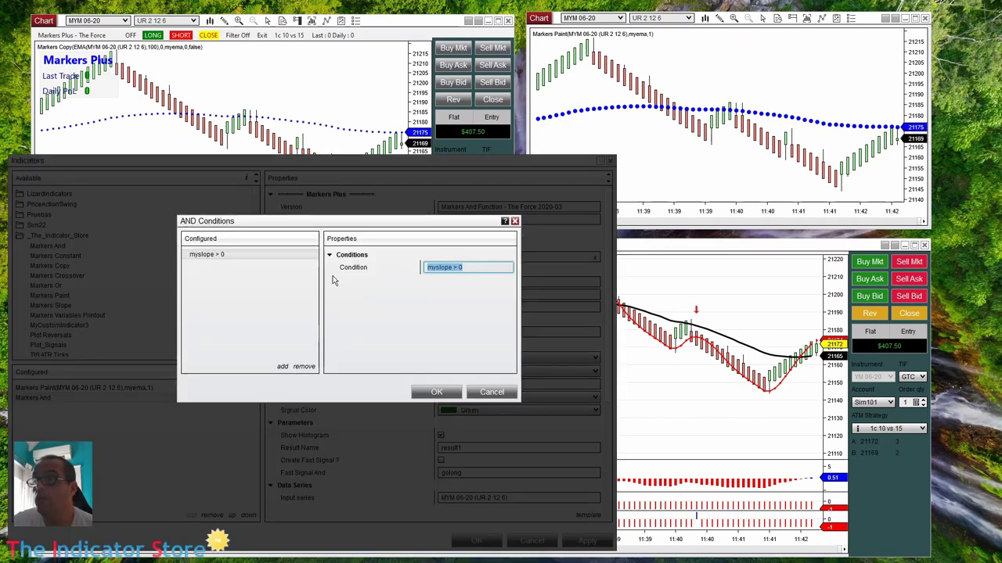
{"action": "type", "text": "(ow0"}
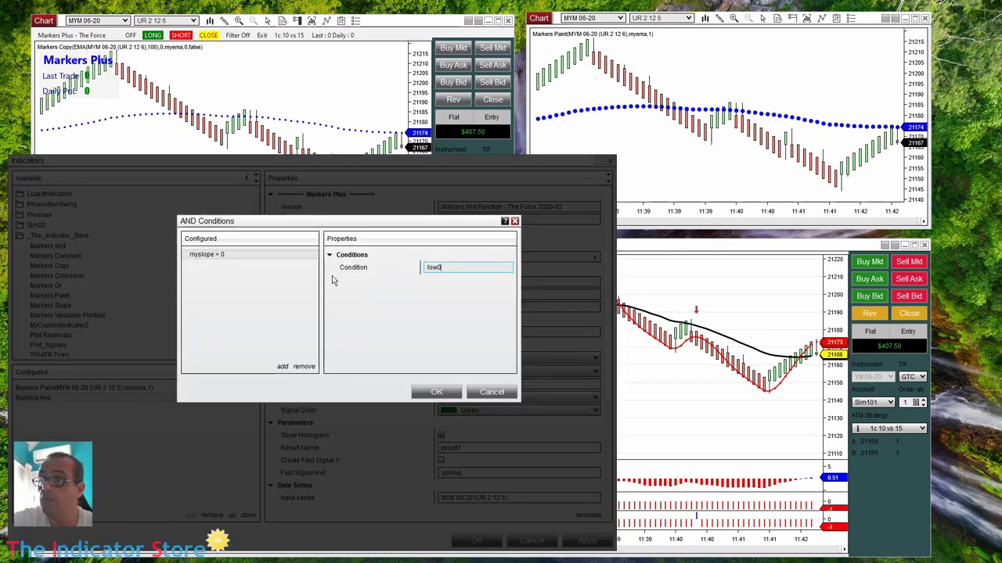
{"action": "type", "text": " >"}
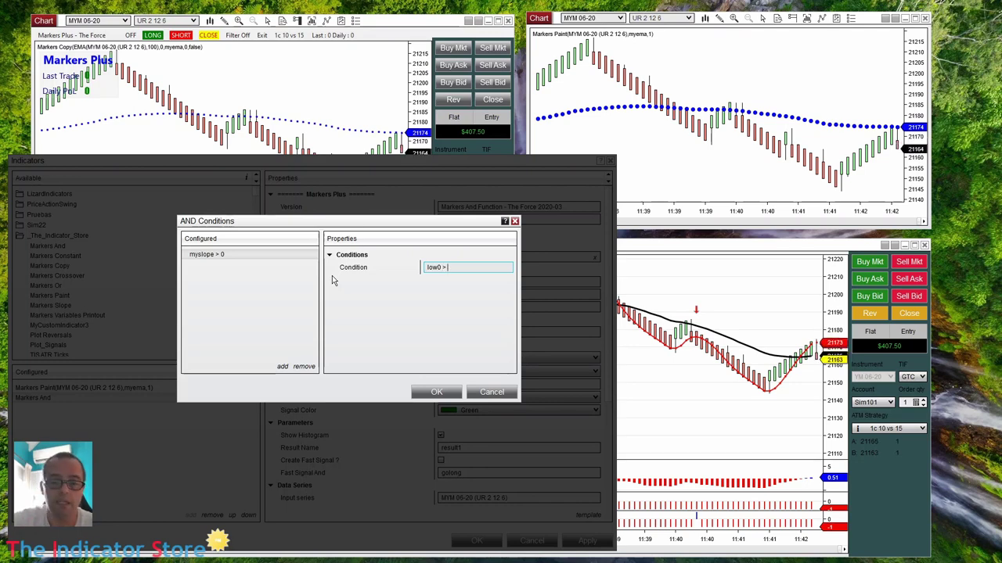
{"action": "type", "text": " myema"}
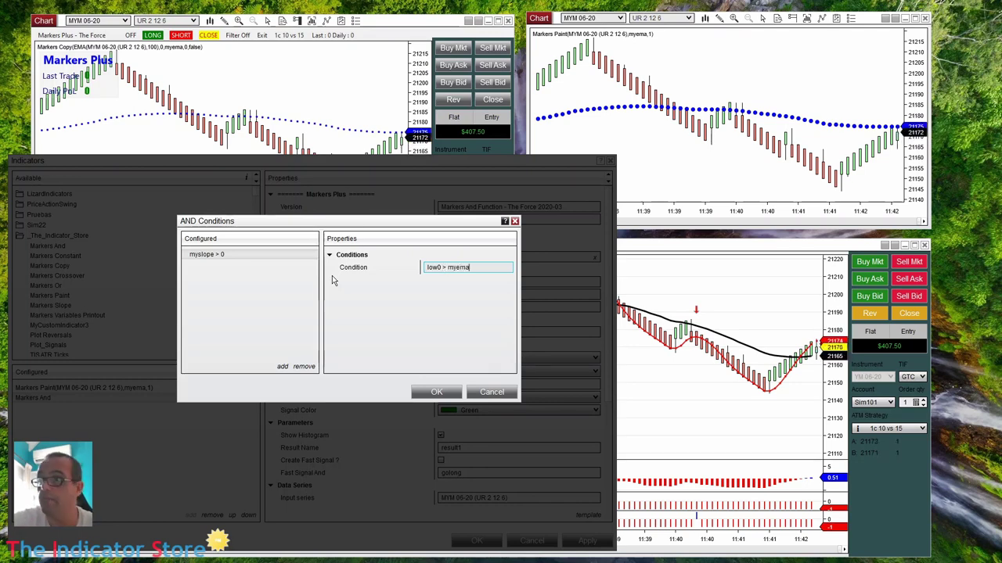
{"action": "left_click", "coordinate": [439, 393]}
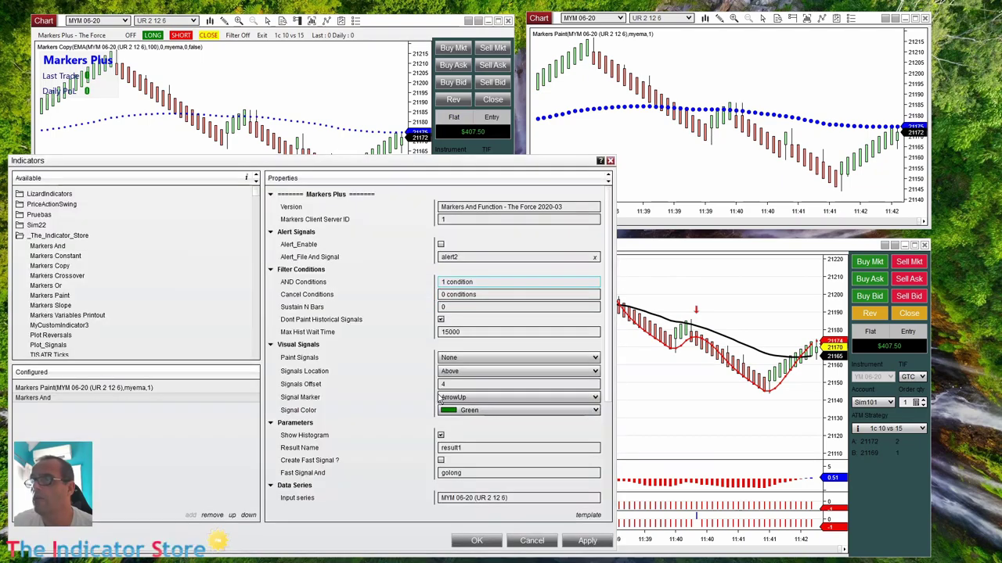
Set the Markers And Result Name to resultado and apply the indicator settings
{"action": "left_click_drag", "start_coordinate": [459, 169], "coordinate": [471, 49]}
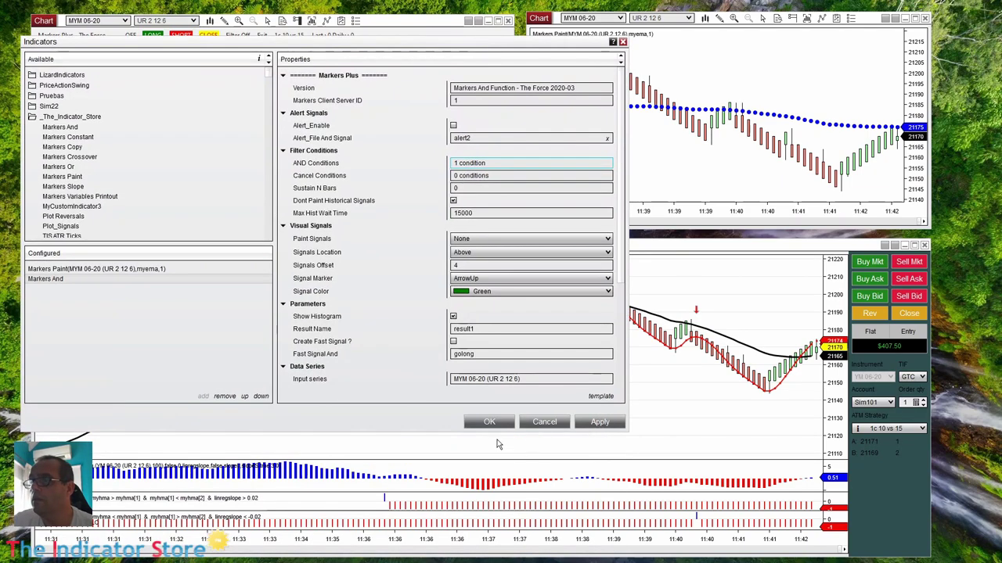
{"action": "left_click", "coordinate": [483, 328]}
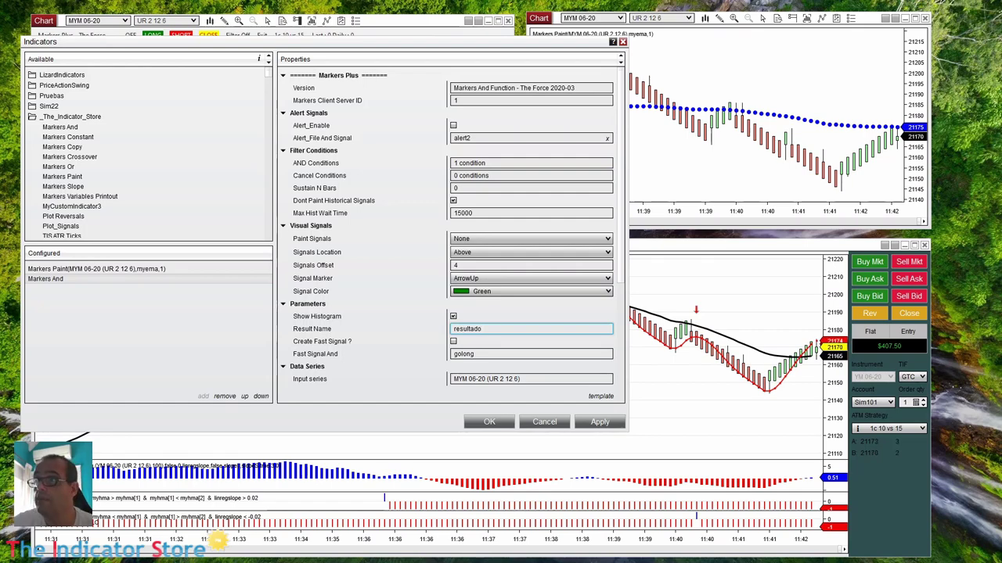
{"action": "left_click", "coordinate": [490, 423]}
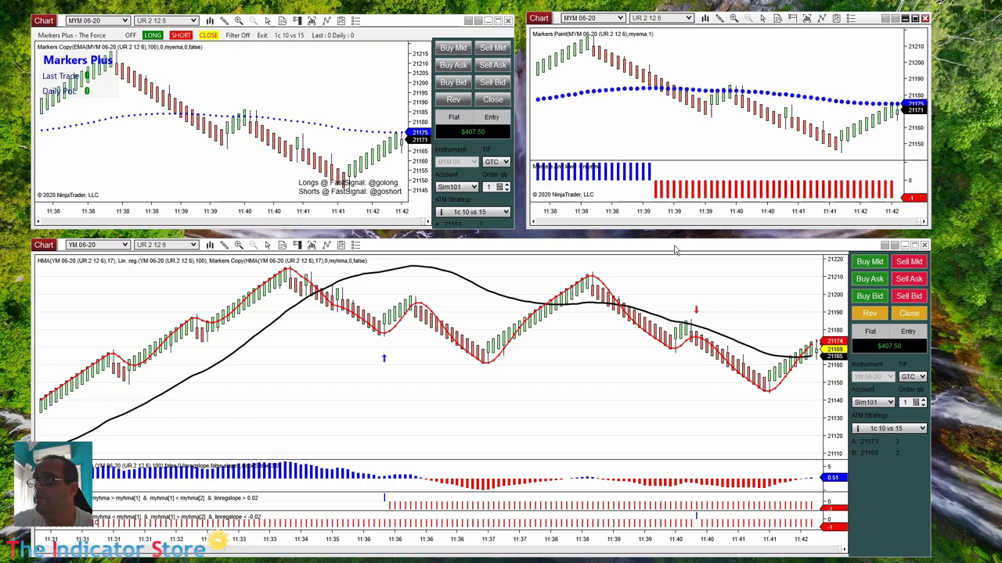
Widen the top-right chart's view to about 11:30–11:39 and select its blue Markers Paint line
{"action": "left_click_drag", "start_coordinate": [640, 207], "coordinate": [602, 208]}
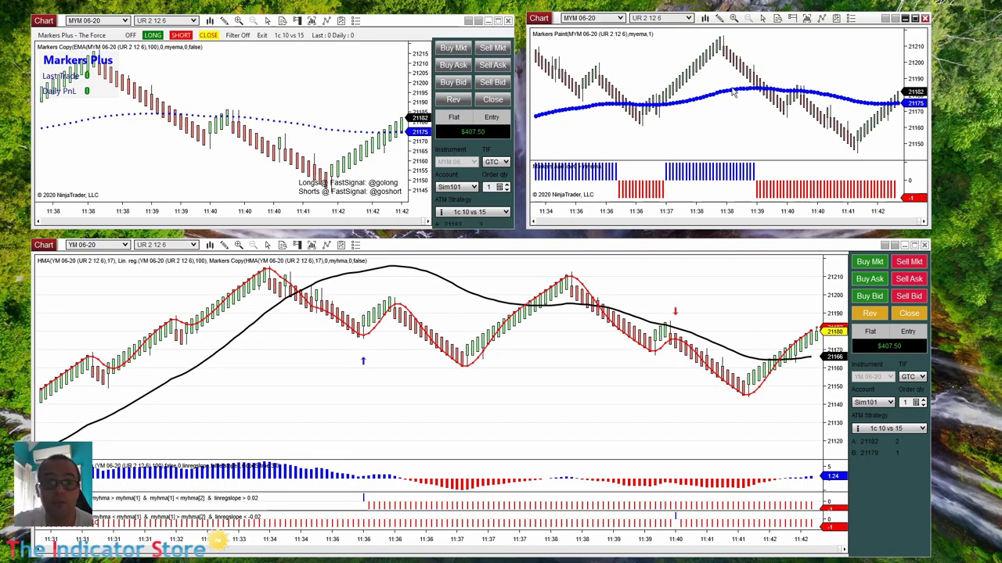
{"action": "scroll", "coordinate": [618, 147], "scroll_direction": "up", "scroll_amount": 10}
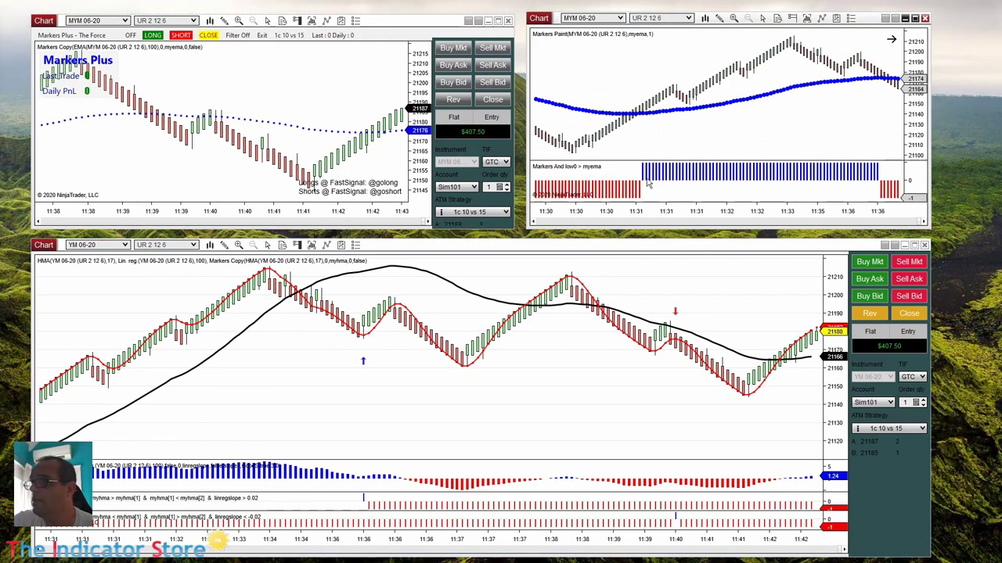
{"action": "scroll", "coordinate": [731, 139], "scroll_direction": "down", "scroll_amount": 4}
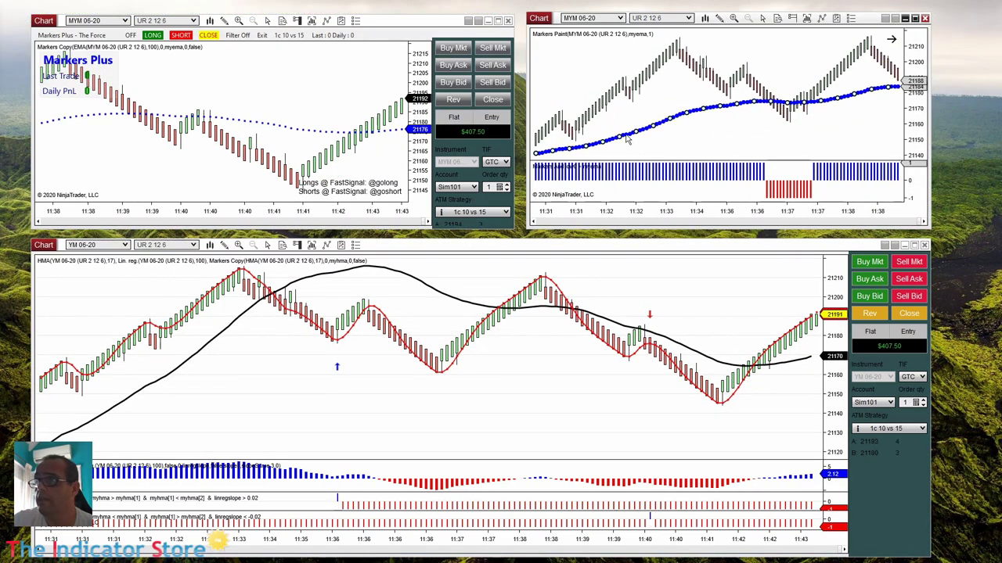
{"action": "left_click", "coordinate": [212, 122]}
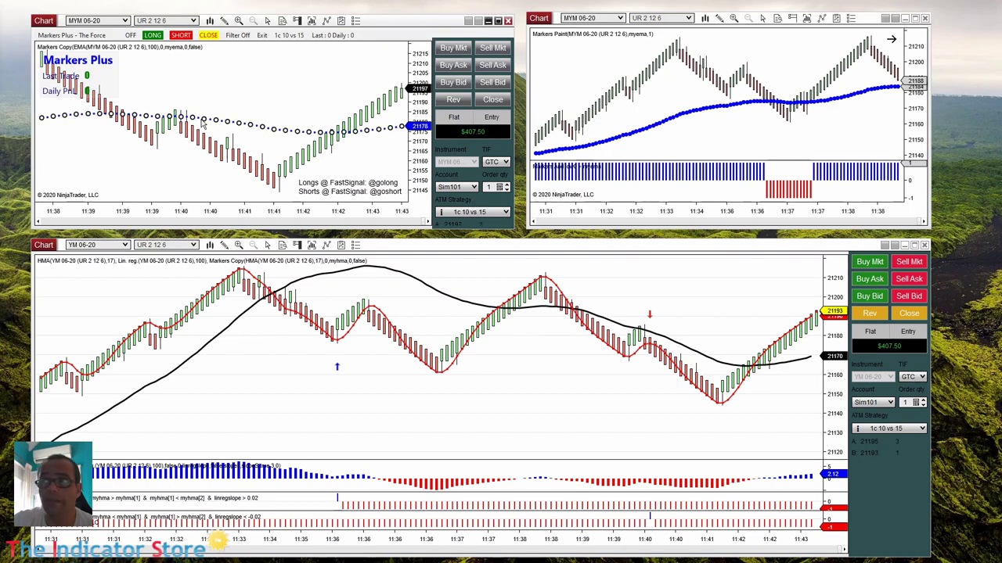
{"action": "left_click", "coordinate": [329, 100]}
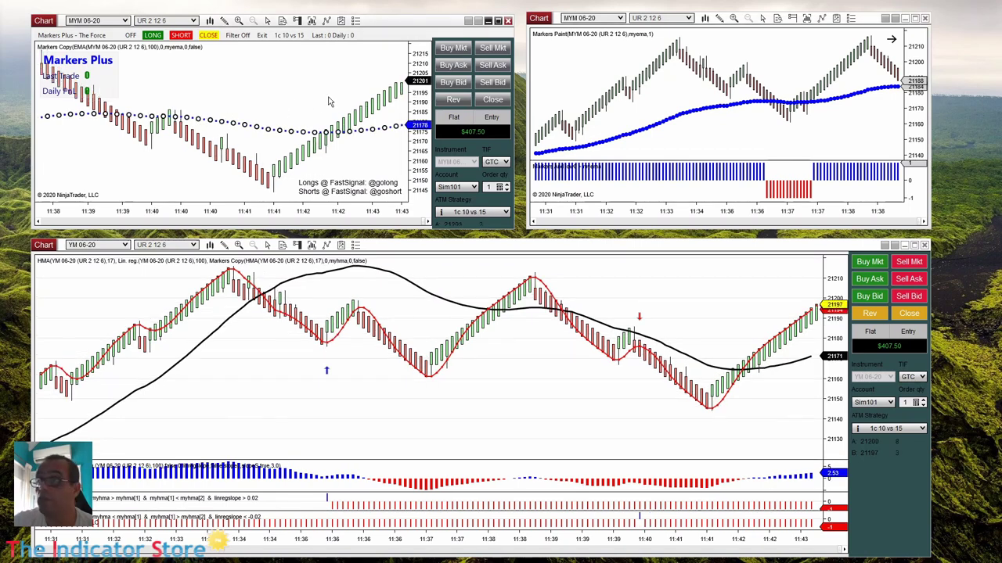
{"action": "left_click", "coordinate": [648, 123]}
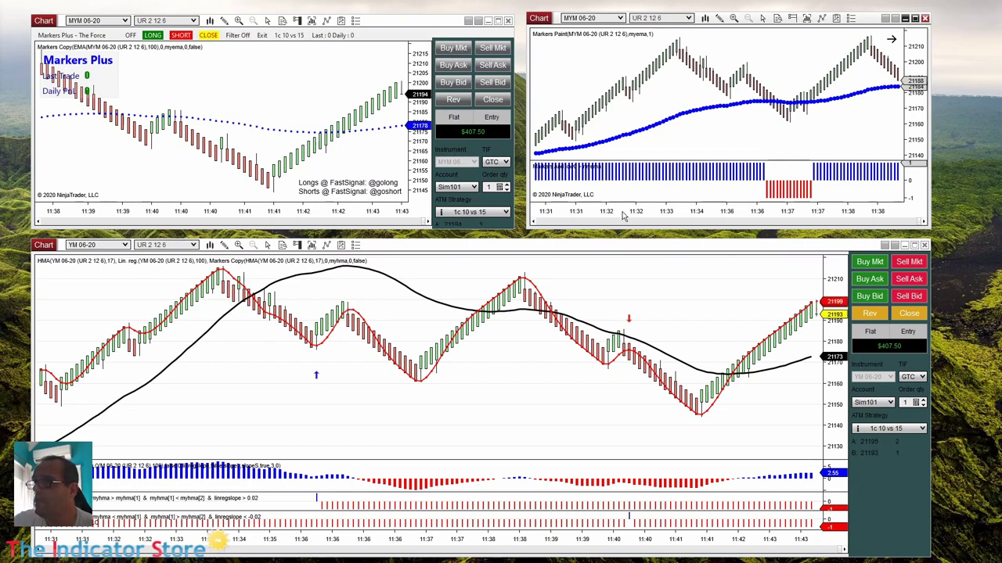
{"action": "scroll", "coordinate": [651, 117], "scroll_direction": "down", "scroll_amount": 2}
{"action": "left_click", "coordinate": [659, 114]}
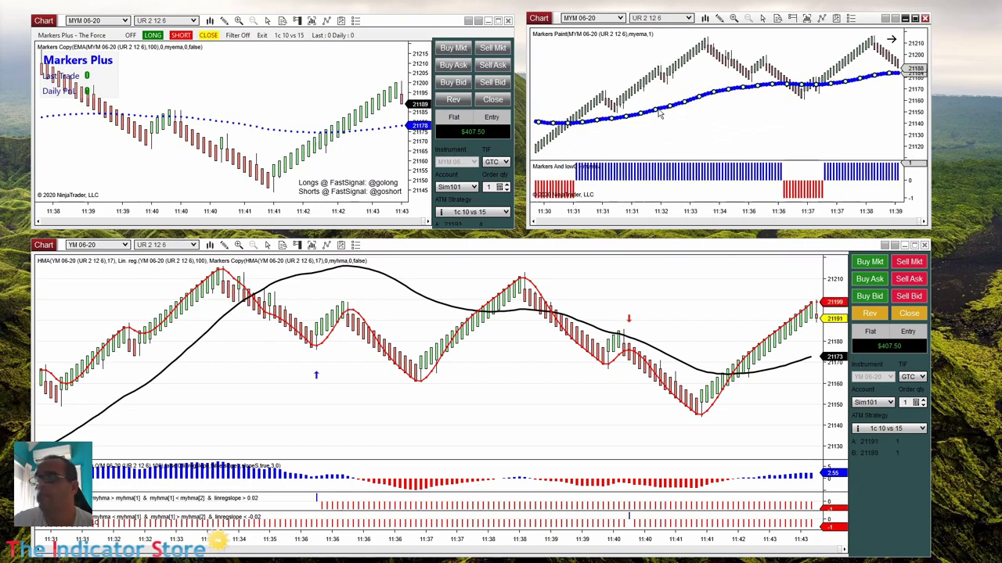
Change the Markers Paint variable name to myema - 10 and apply it
{"action": "double_click", "coordinate": [659, 114]}
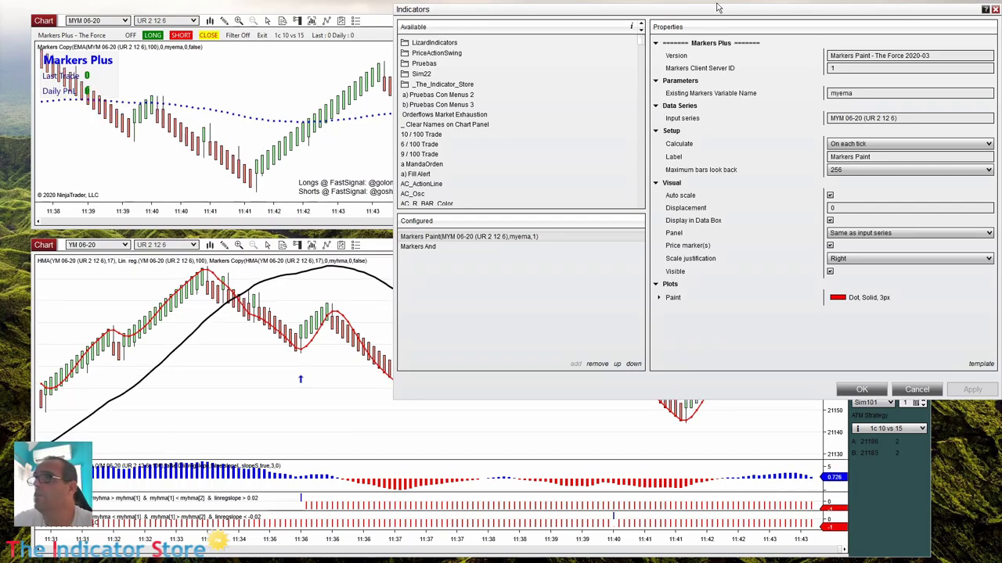
{"action": "left_click_drag", "start_coordinate": [705, 14], "coordinate": [468, 74]}
{"action": "left_click", "coordinate": [631, 155]}
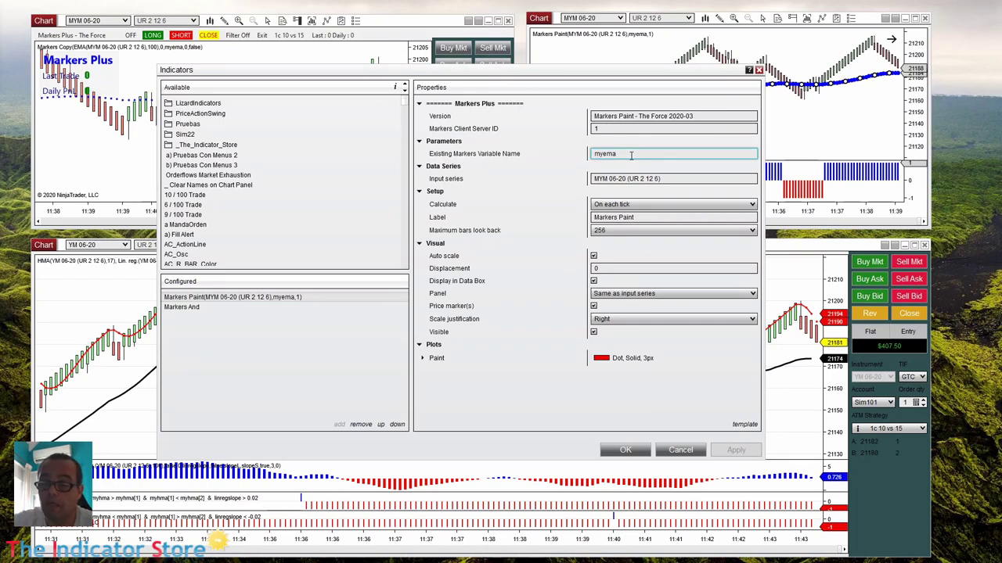
{"action": "type", "text": "-"}
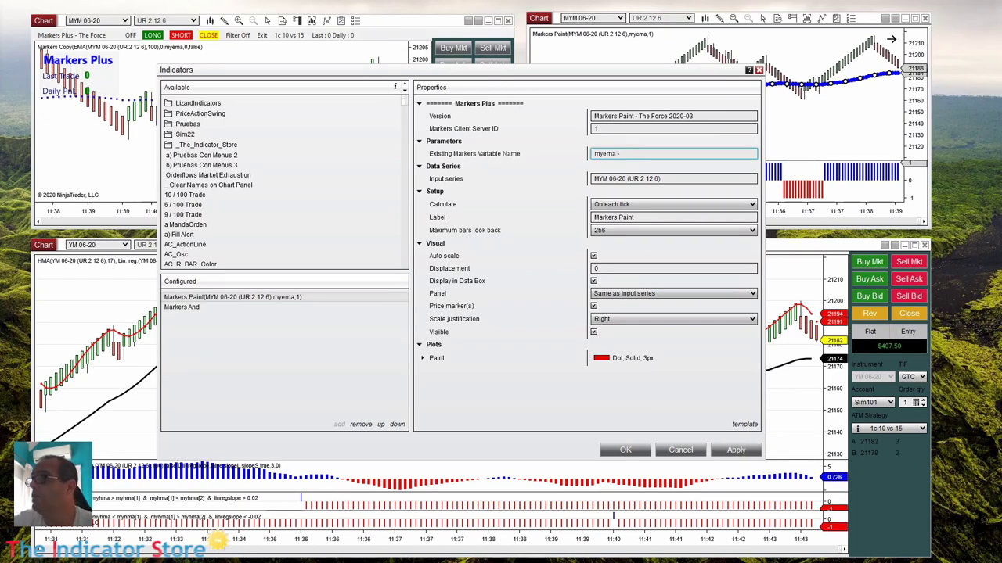
{"action": "type", "text": " 10"}
{"action": "key", "text": "Tab"}
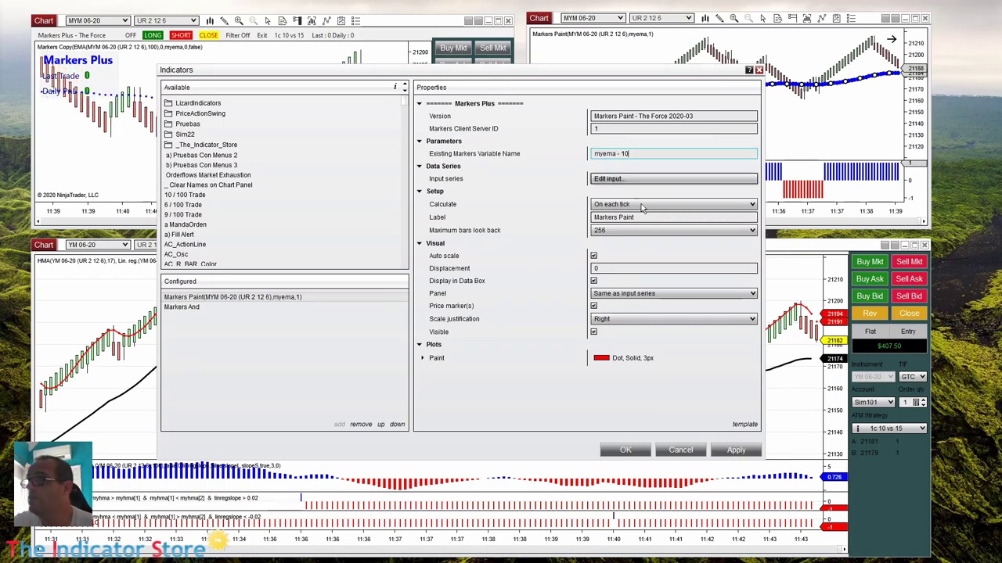
{"action": "left_click", "coordinate": [625, 451]}
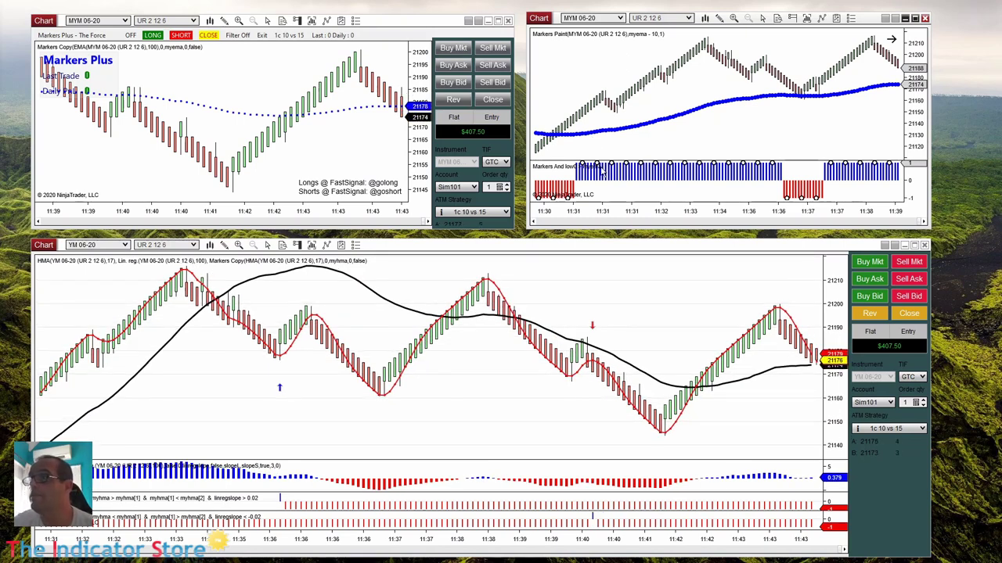
Edit the Markers And condition to low0 > myema - 10 and apply it to the chart
{"action": "double_click", "coordinate": [600, 170]}
{"action": "left_click", "coordinate": [831, 136]}
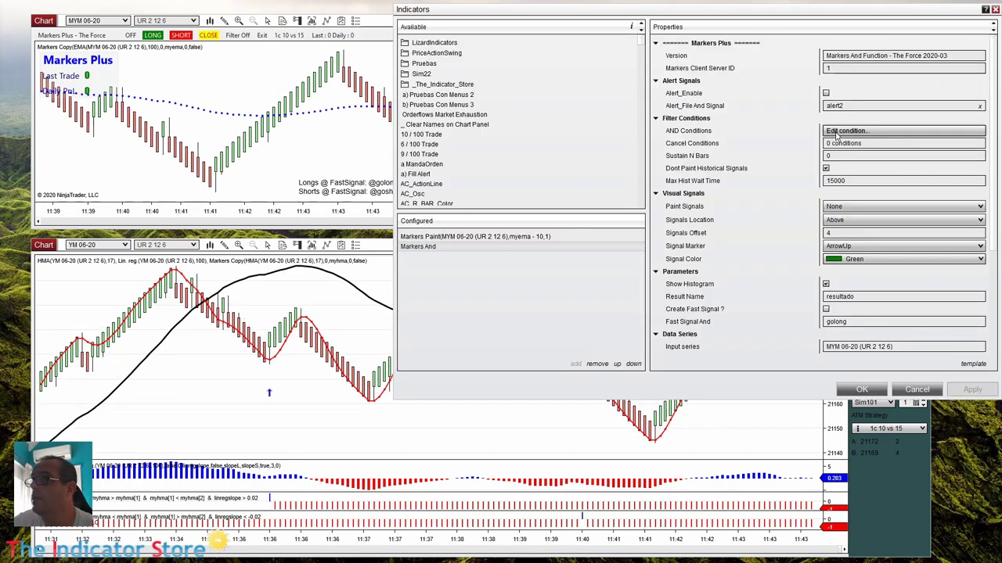
{"action": "left_click", "coordinate": [827, 117]}
{"action": "left_click", "coordinate": [863, 118]}
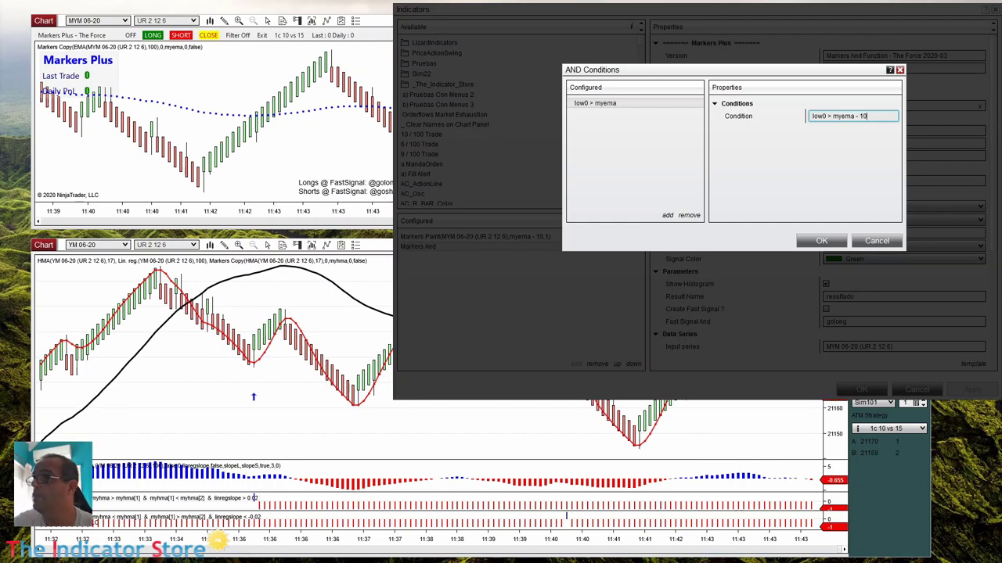
{"action": "left_click", "coordinate": [690, 190]}
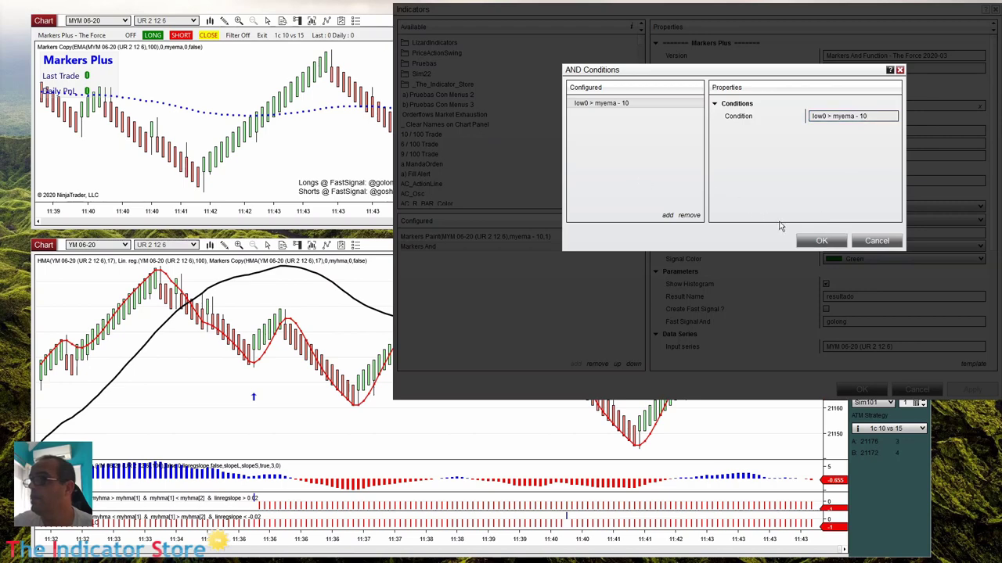
{"action": "left_click", "coordinate": [818, 242]}
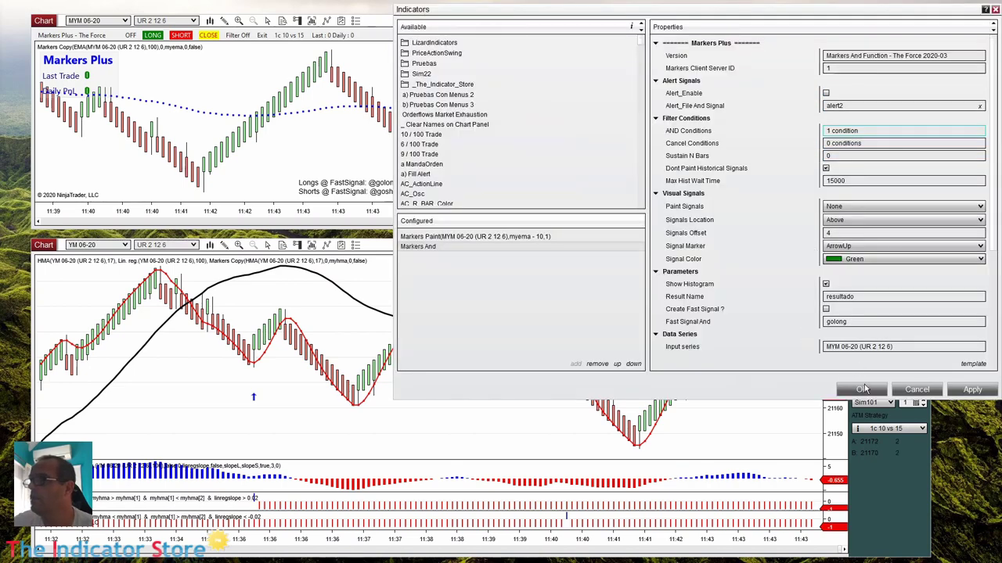
{"action": "left_click", "coordinate": [862, 389]}
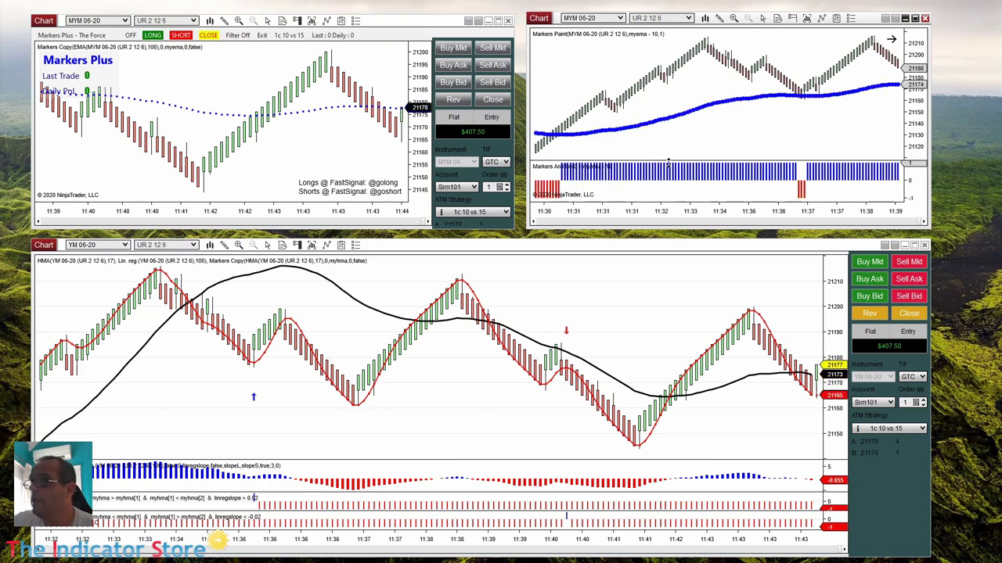
Drag the panel divider upward to enlarge the top-right chart's Markers And panel
{"action": "left_click_drag", "start_coordinate": [668, 161], "coordinate": [689, 135]}
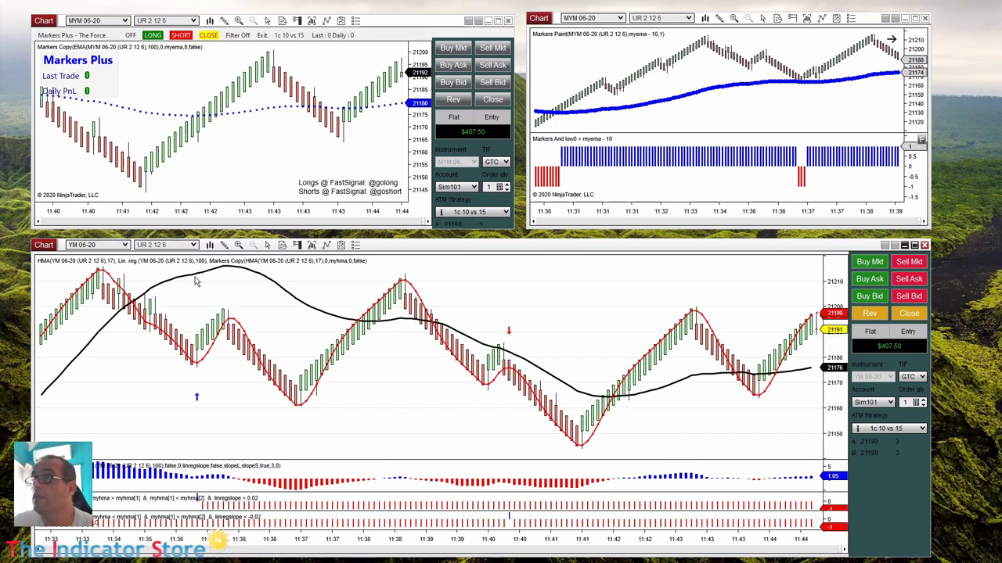
Add a Markers Copy indicator, default name myline1, to the bottom YM chart
{"action": "right_click", "coordinate": [244, 280]}
{"action": "left_click", "coordinate": [137, 289]}
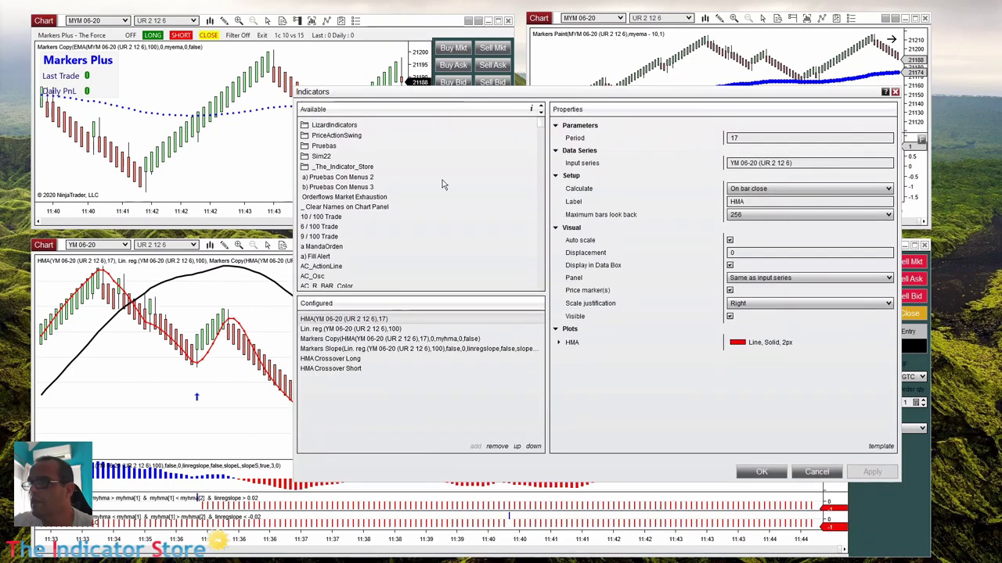
{"action": "left_click", "coordinate": [323, 330]}
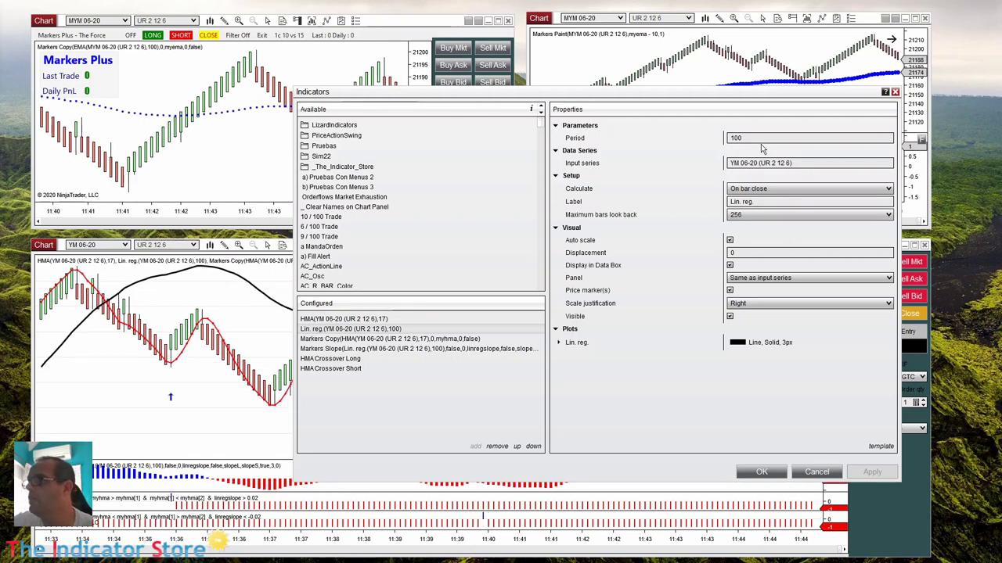
{"action": "double_click", "coordinate": [338, 167]}
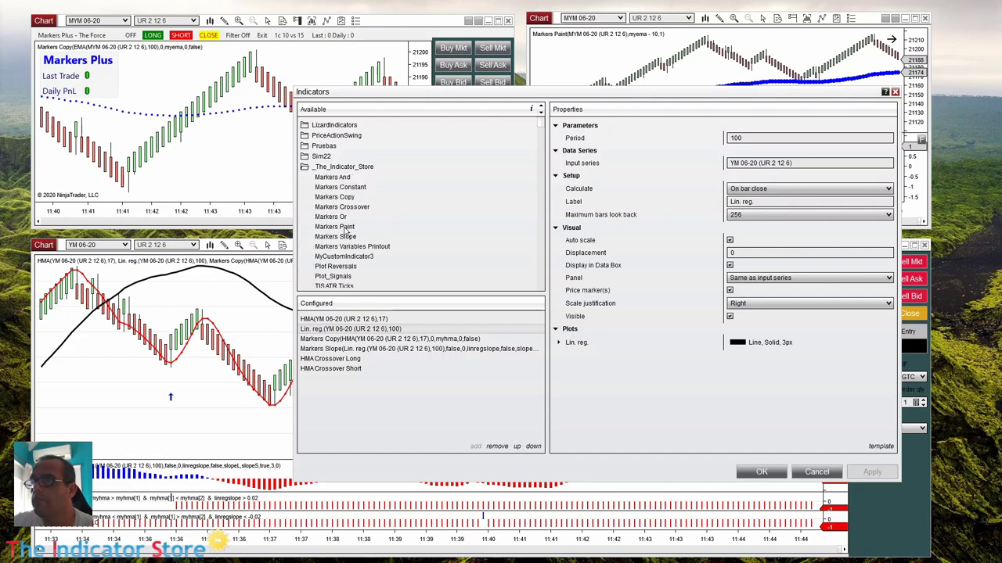
{"action": "double_click", "coordinate": [354, 200]}
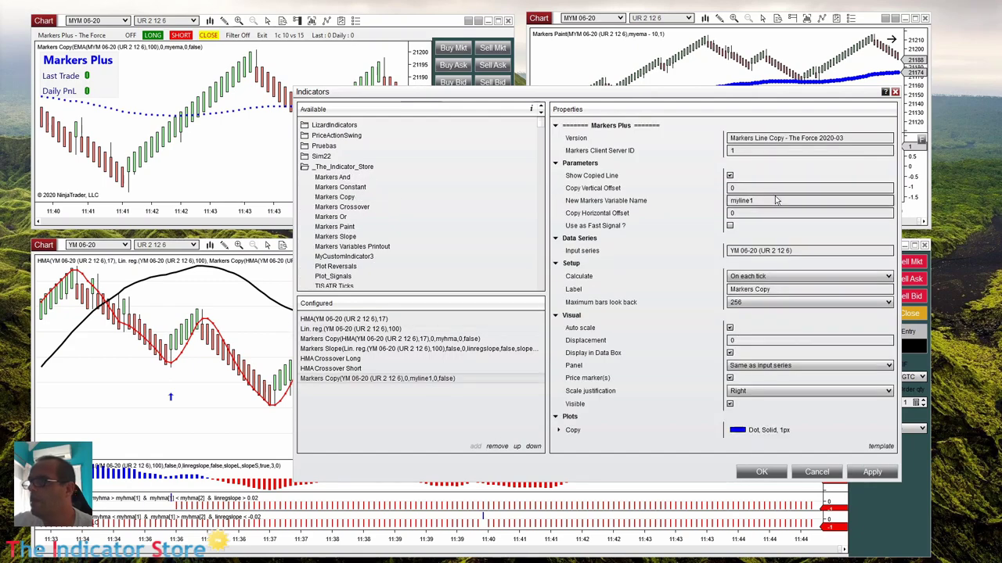
{"action": "left_click_drag", "start_coordinate": [692, 97], "coordinate": [560, 62]}
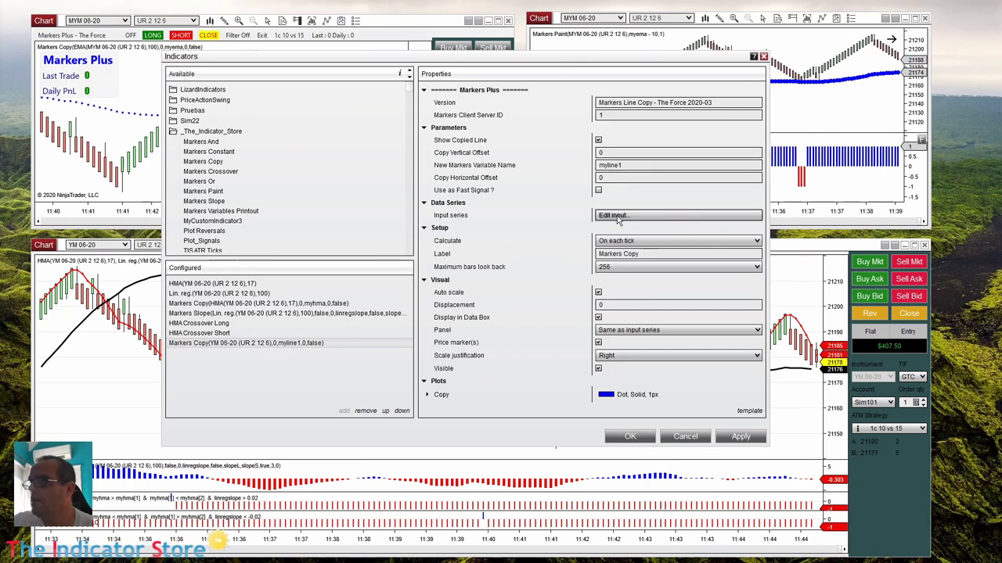
Set the Markers Copy input series to Lin. reg with period 100
{"action": "left_click", "coordinate": [631, 216]}
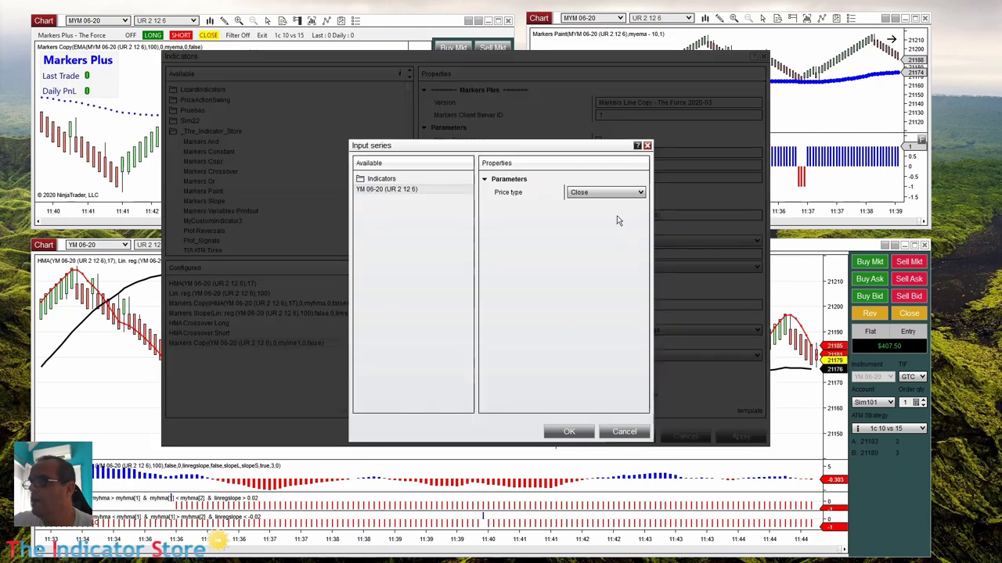
{"action": "double_click", "coordinate": [382, 180]}
{"action": "left_click", "coordinate": [396, 261]}
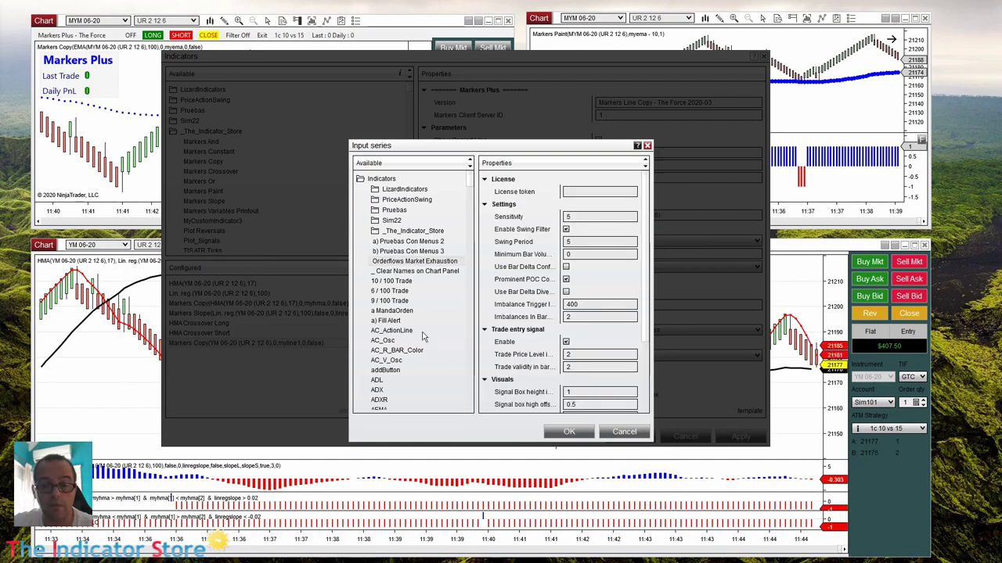
{"action": "scroll", "coordinate": [423, 344], "scroll_direction": "down", "scroll_amount": 10}
{"action": "scroll", "coordinate": [427, 354], "scroll_direction": "down", "scroll_amount": 15}
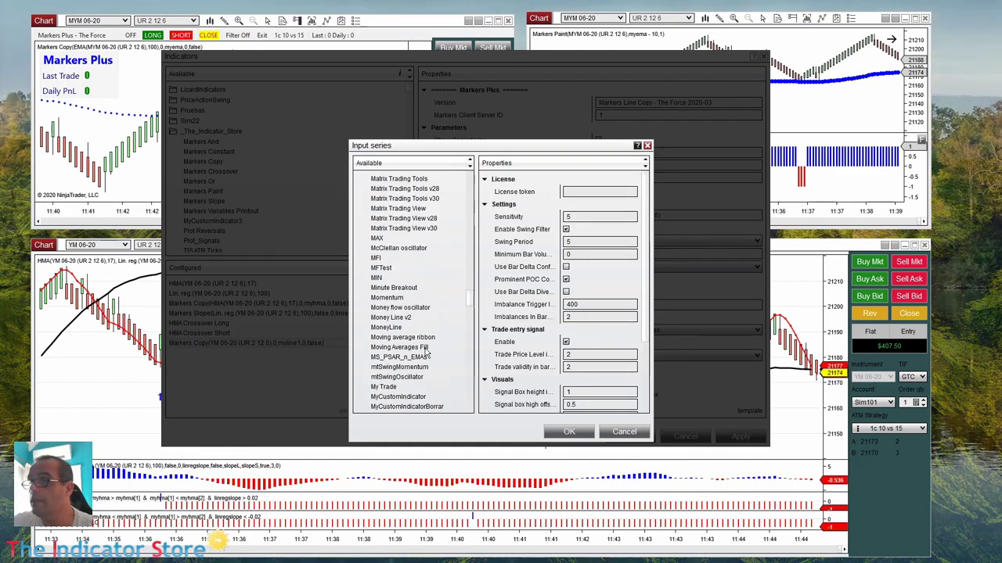
{"action": "scroll", "coordinate": [423, 348], "scroll_direction": "up", "scroll_amount": 3}
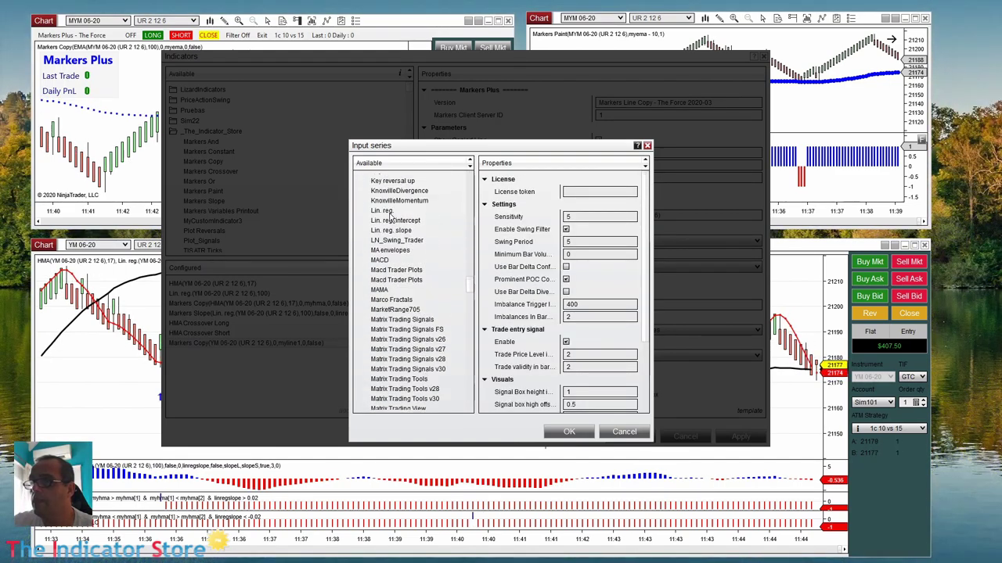
{"action": "left_click", "coordinate": [382, 211]}
{"action": "left_click", "coordinate": [626, 194]}
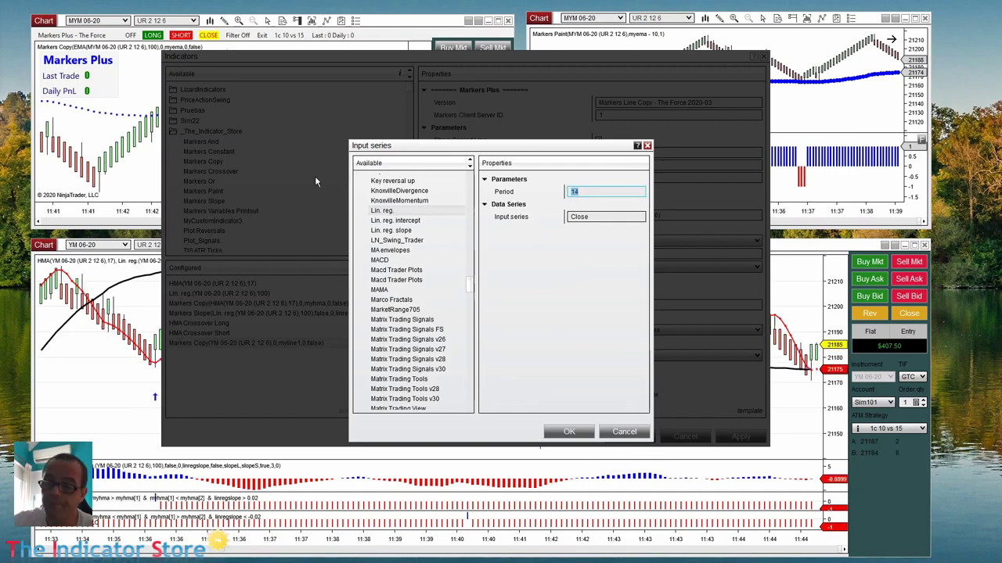
{"action": "key", "text": "BackSpace"}
{"action": "type", "text": "00"}
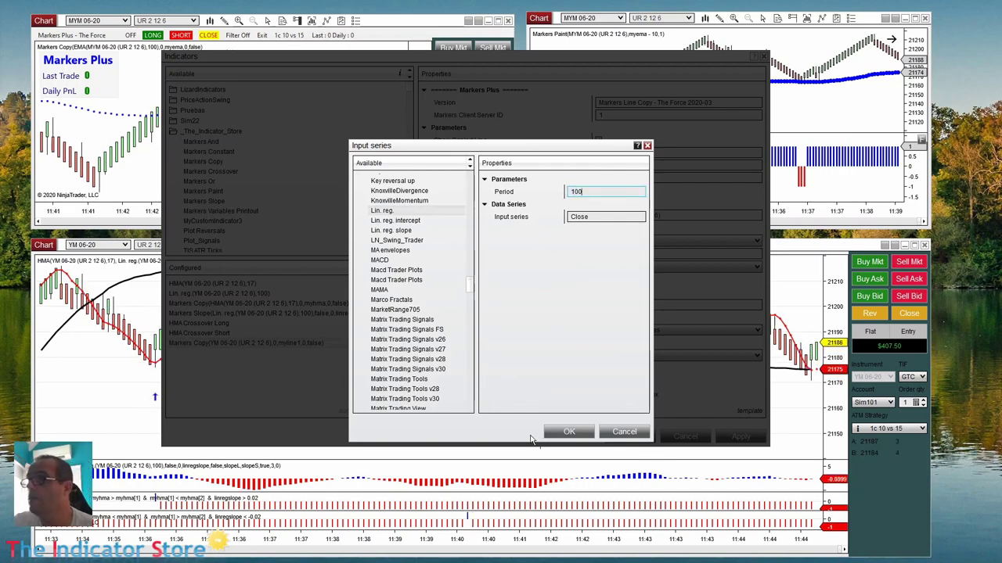
{"action": "left_click", "coordinate": [569, 431]}
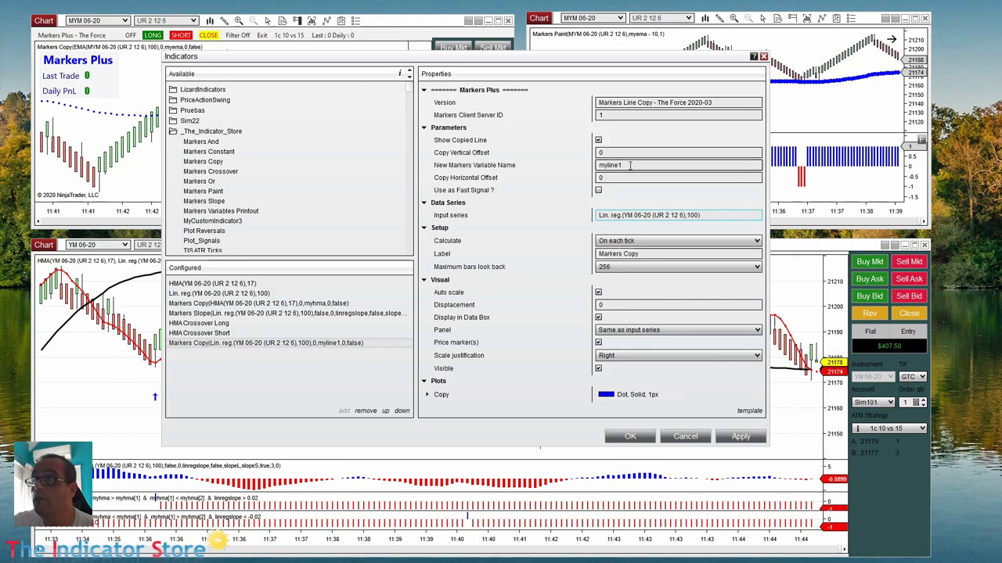
{"action": "left_click", "coordinate": [504, 165]}
{"action": "type", "text": "lin"}
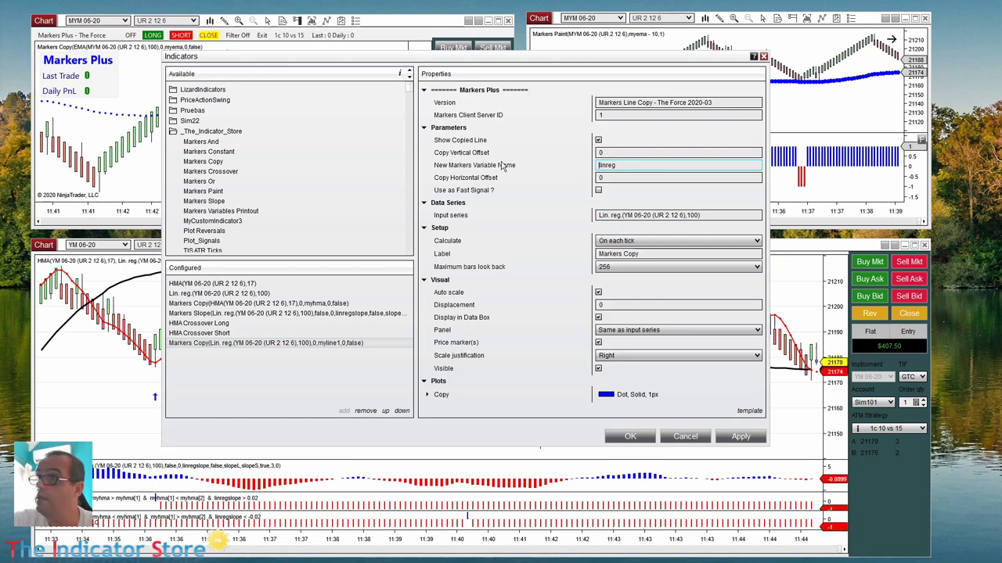
{"action": "type", "text": "@"}
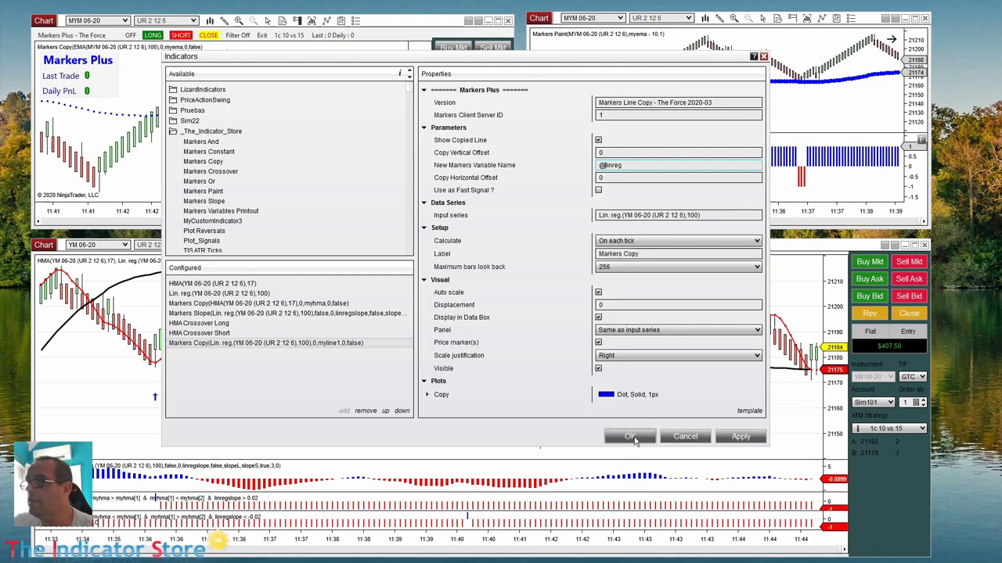
{"action": "left_click", "coordinate": [631, 437]}
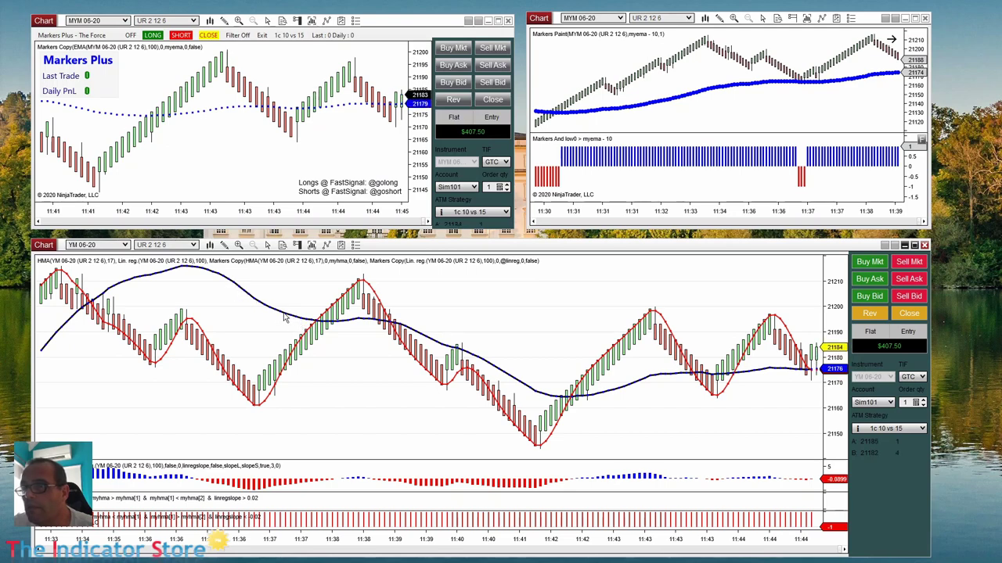
{"action": "left_click_drag", "start_coordinate": [323, 462], "coordinate": [324, 467]}
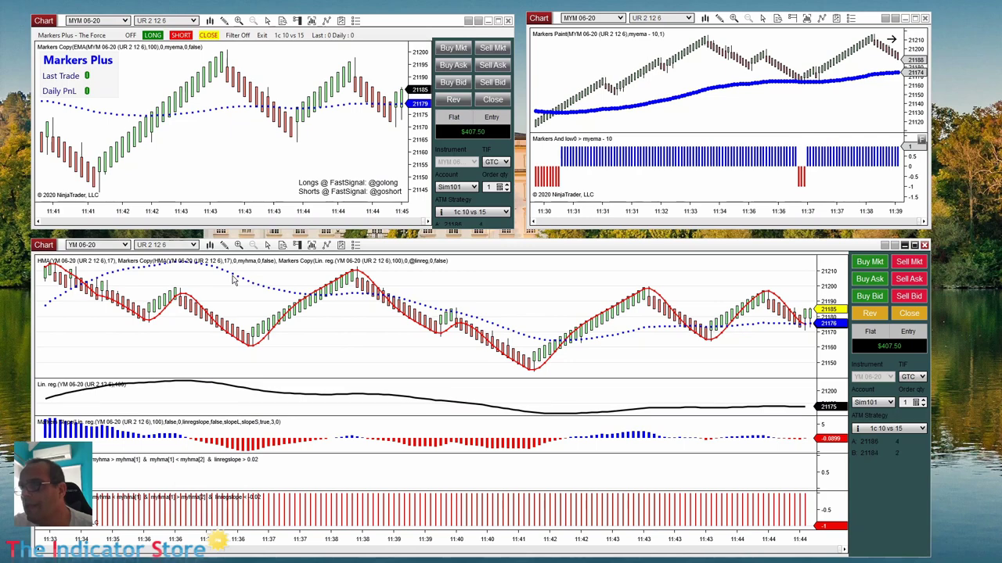
{"action": "left_click_drag", "start_coordinate": [287, 399], "coordinate": [414, 310]}
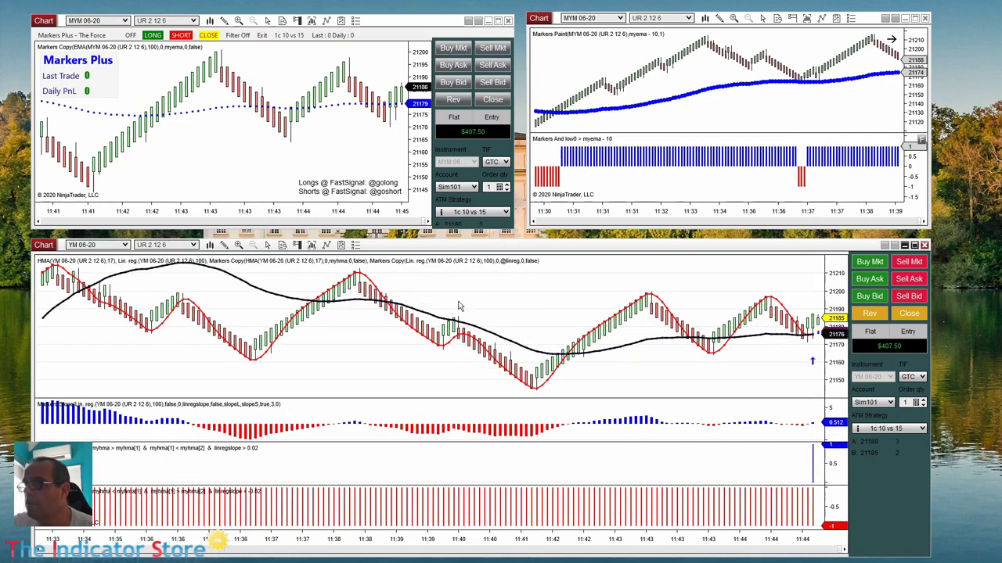
{"action": "left_click", "coordinate": [260, 295]}
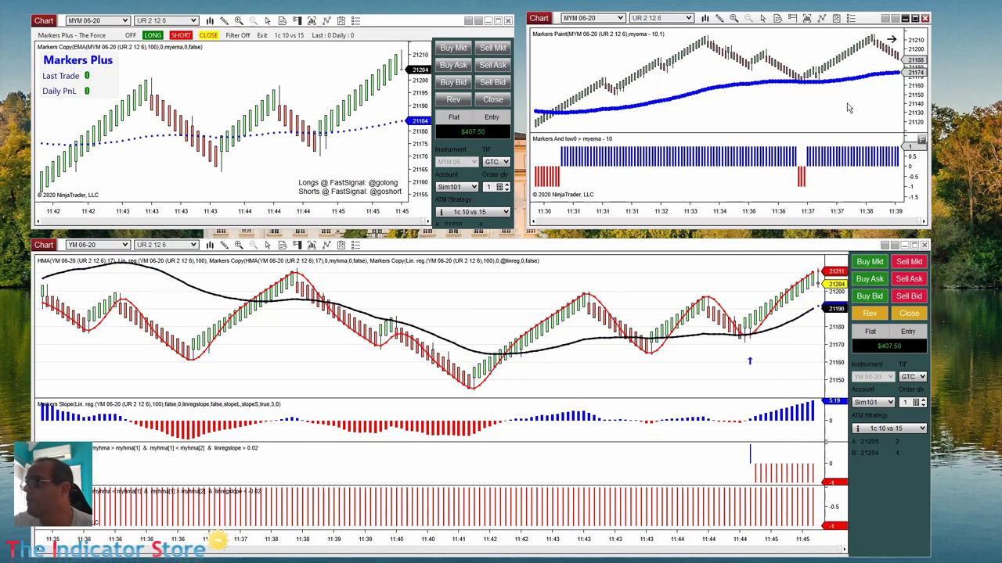
{"action": "right_click", "coordinate": [671, 50]}
{"action": "left_click", "coordinate": [579, 119]}
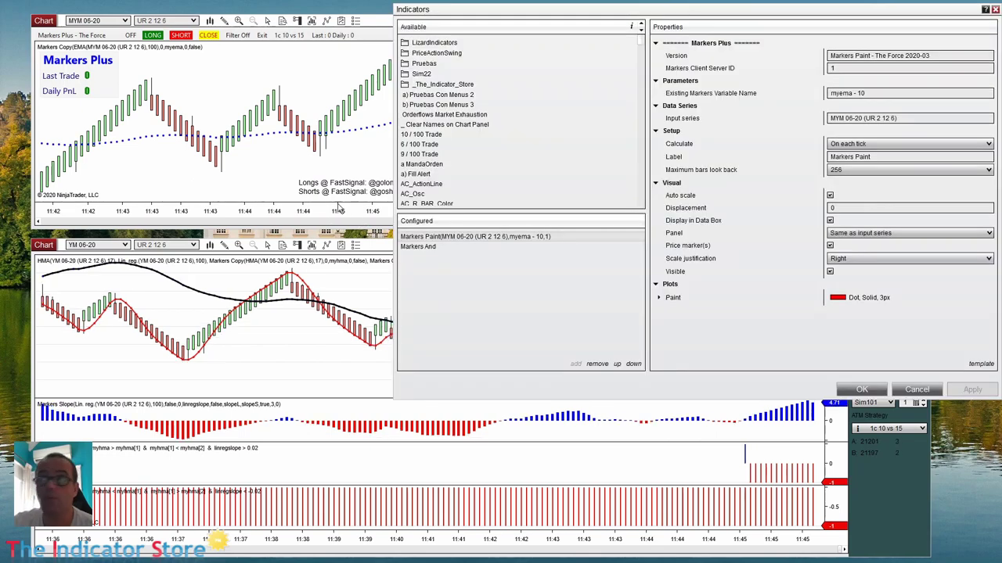
{"action": "left_click_drag", "start_coordinate": [491, 16], "coordinate": [263, 75]}
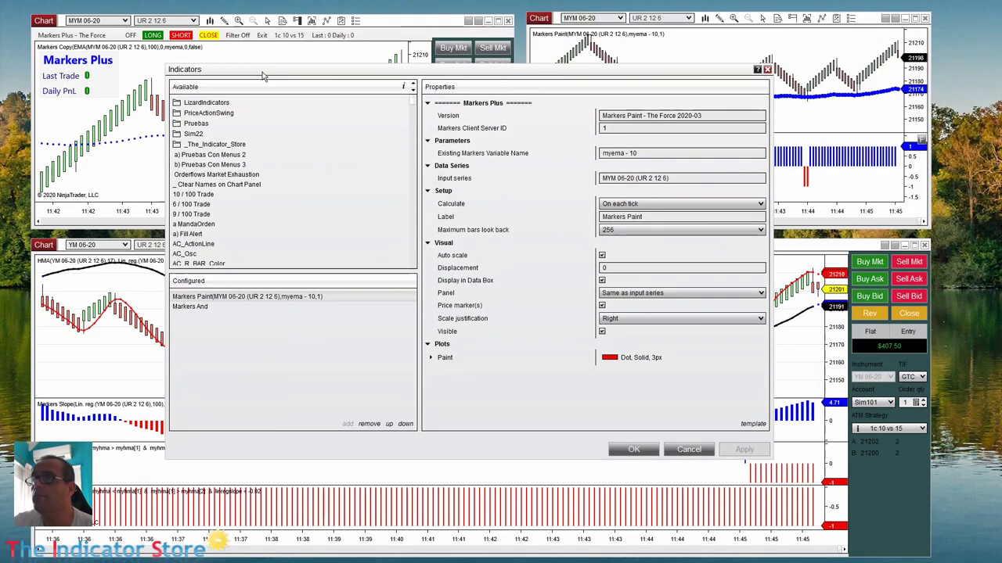
{"action": "double_click", "coordinate": [207, 145]}
{"action": "double_click", "coordinate": [206, 205]}
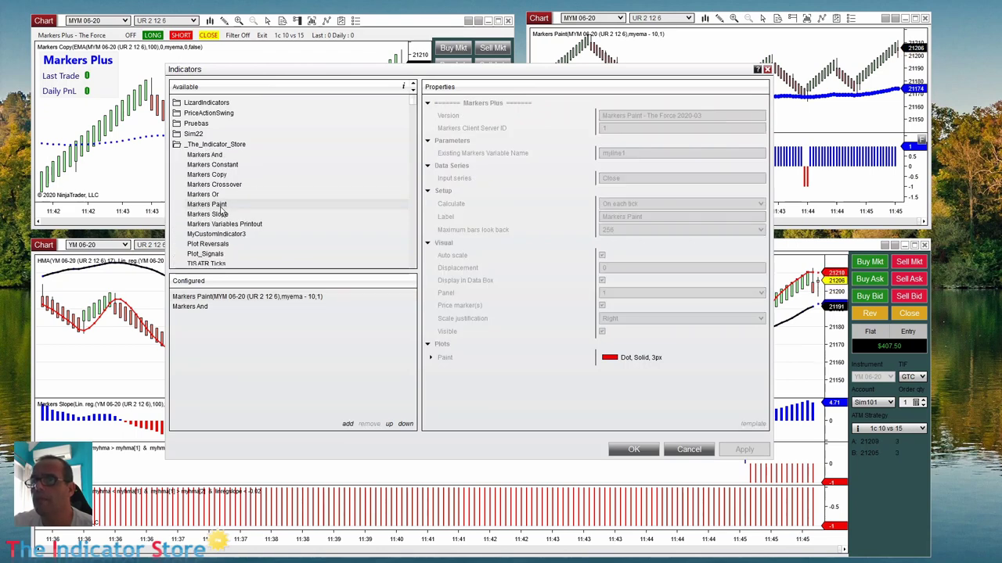
{"action": "left_click_drag", "start_coordinate": [325, 77], "coordinate": [380, 59]}
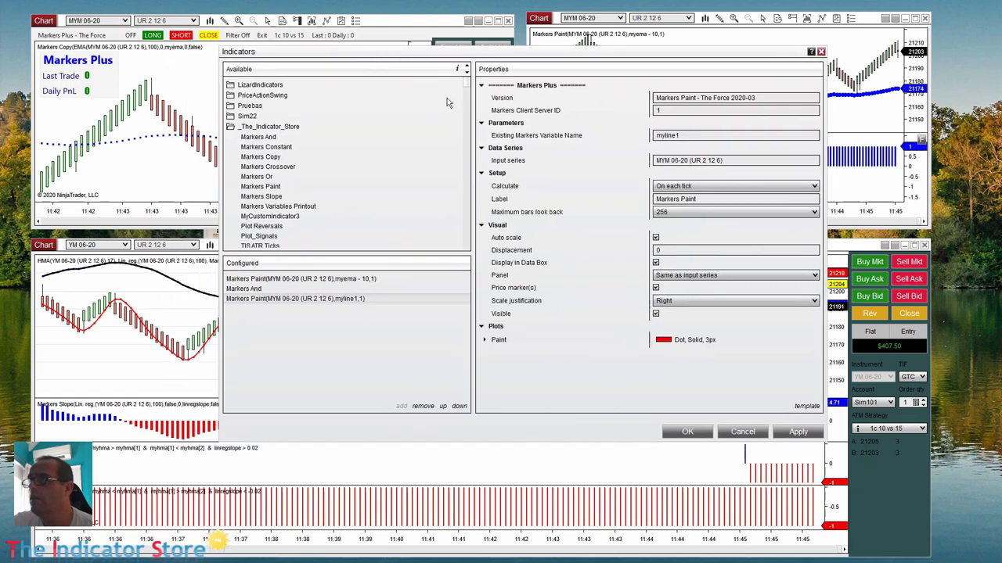
{"action": "left_click", "coordinate": [704, 135]}
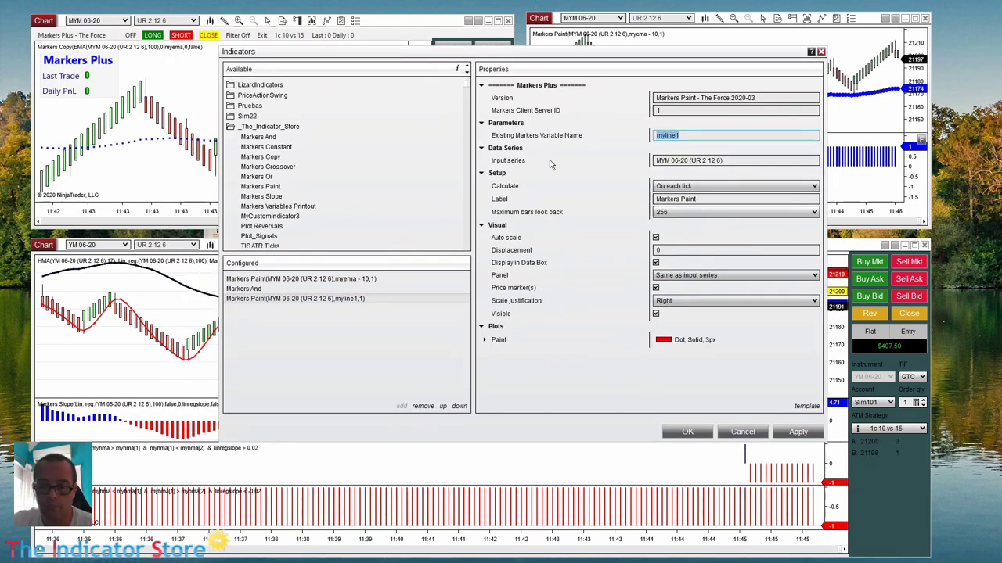
{"action": "type", "text": "@"}
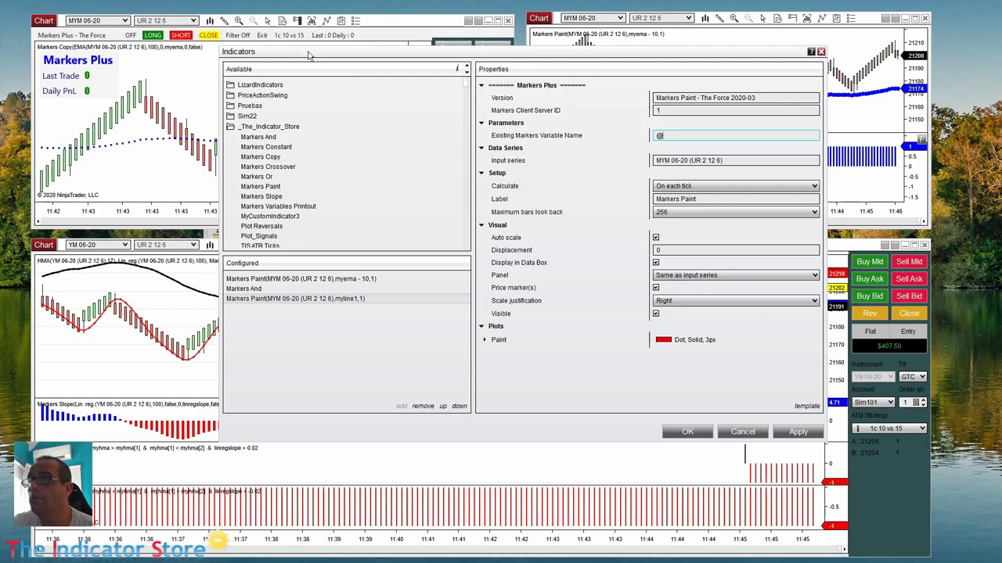
{"action": "left_click_drag", "start_coordinate": [309, 55], "coordinate": [385, 289]}
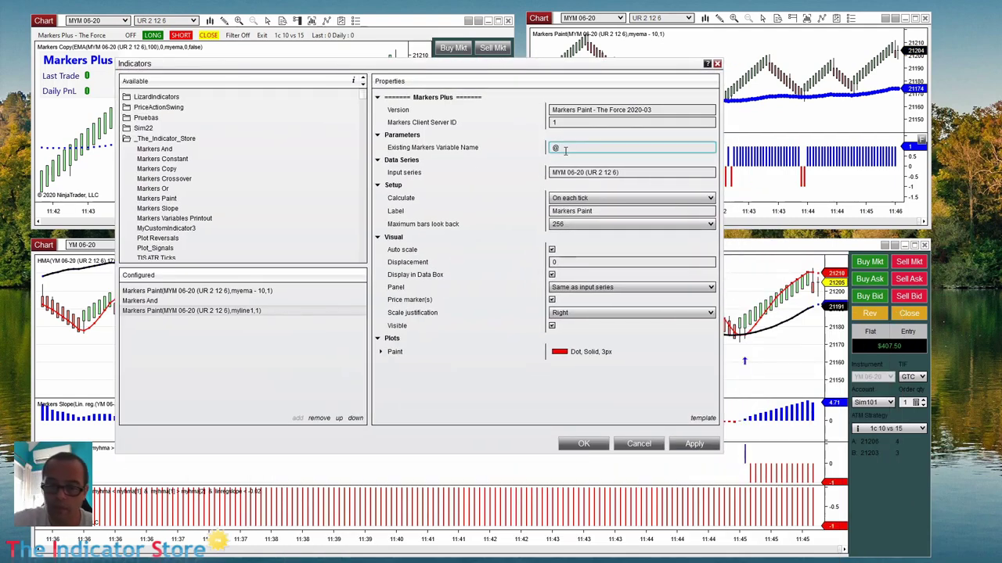
{"action": "type", "text": "inreg"}
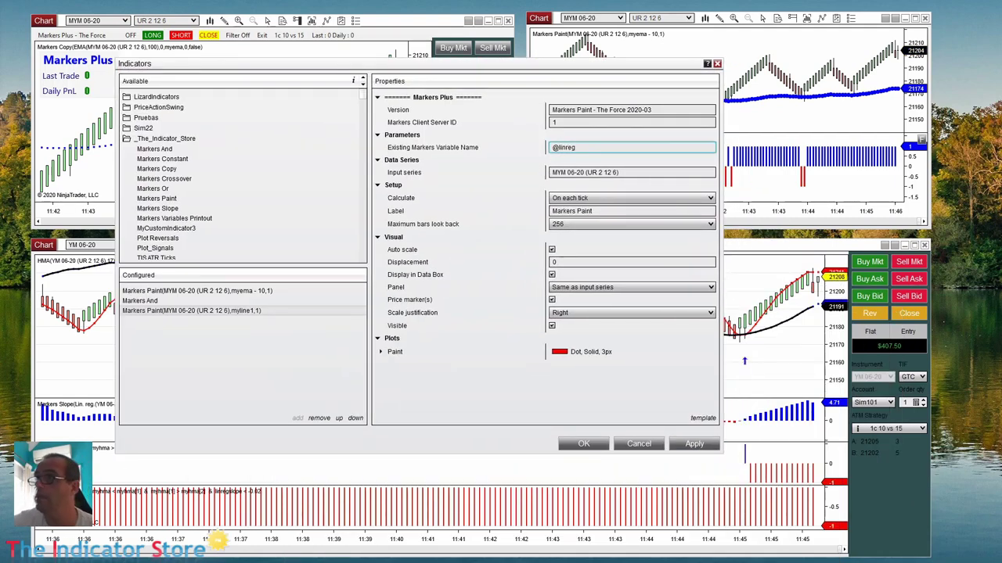
{"action": "left_click", "coordinate": [593, 445]}
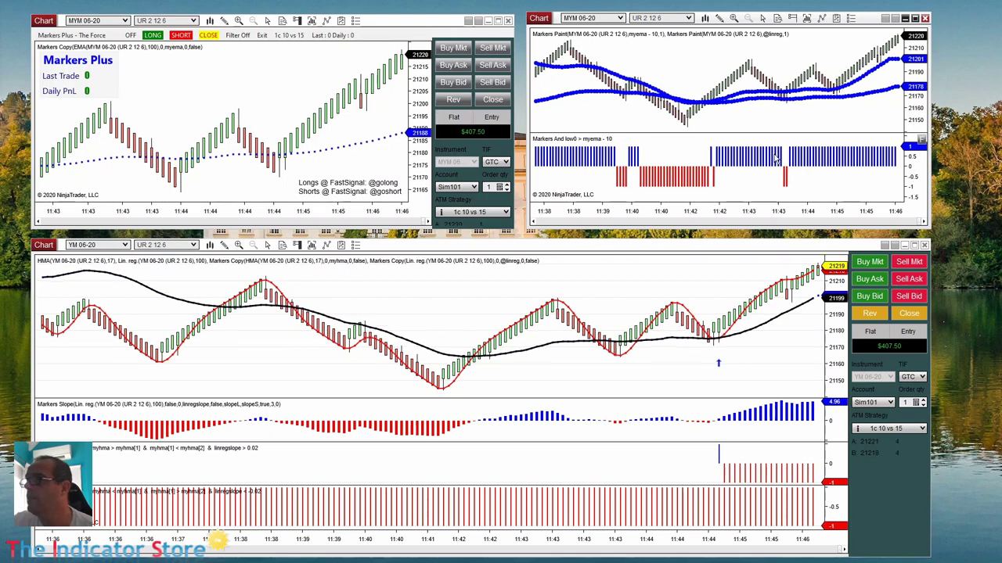
Shift the bottom YM chart's bars left and compress its price scale to fit the rally
{"action": "left_click", "coordinate": [841, 88]}
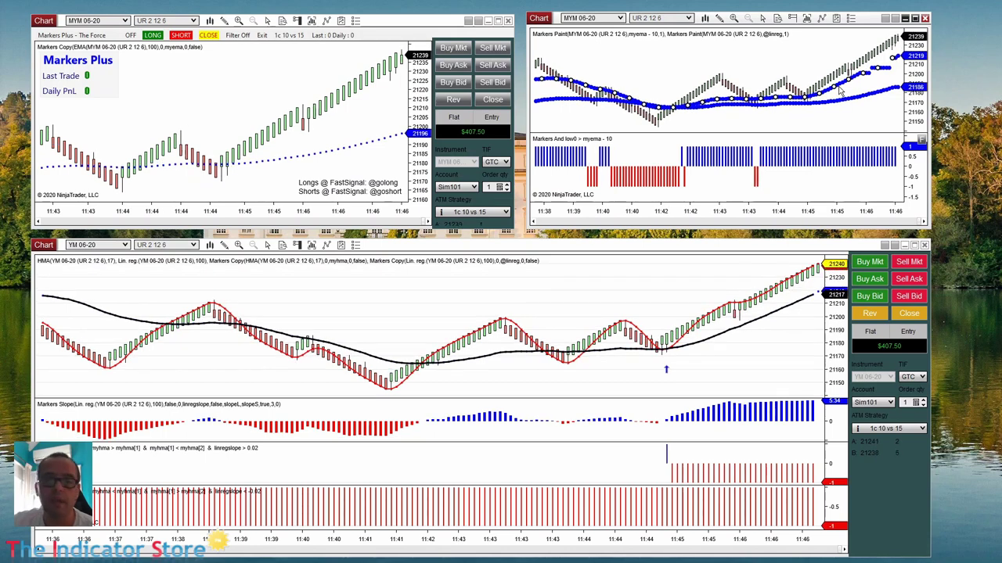
{"action": "left_click", "coordinate": [551, 125]}
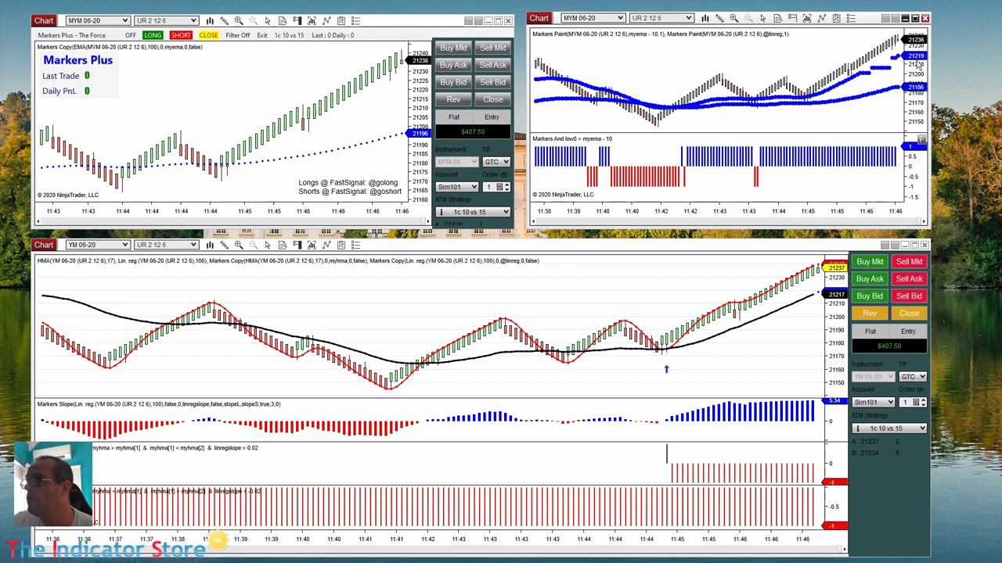
{"action": "left_click_drag", "start_coordinate": [808, 325], "coordinate": [835, 375]}
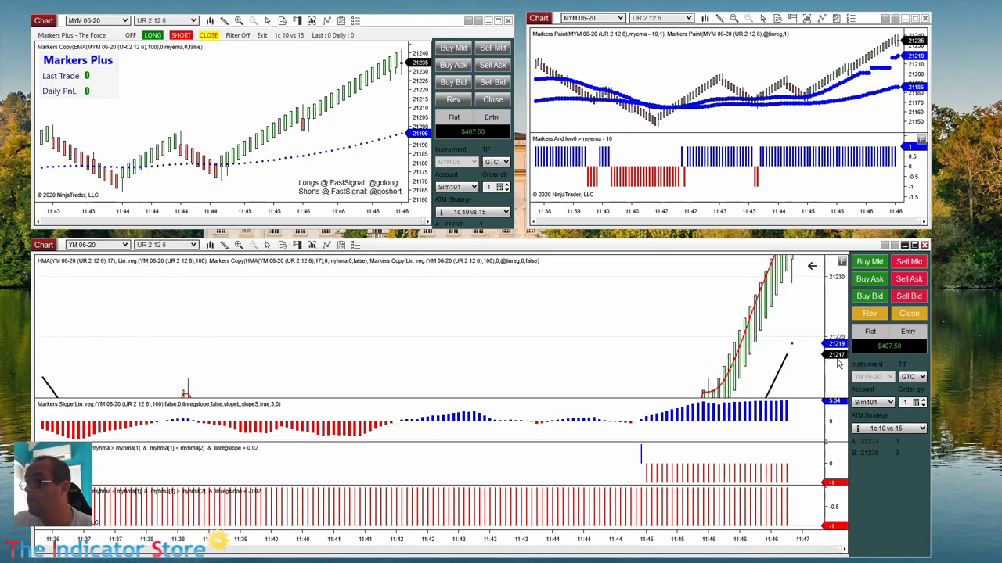
{"action": "left_click_drag", "start_coordinate": [839, 329], "coordinate": [846, 258]}
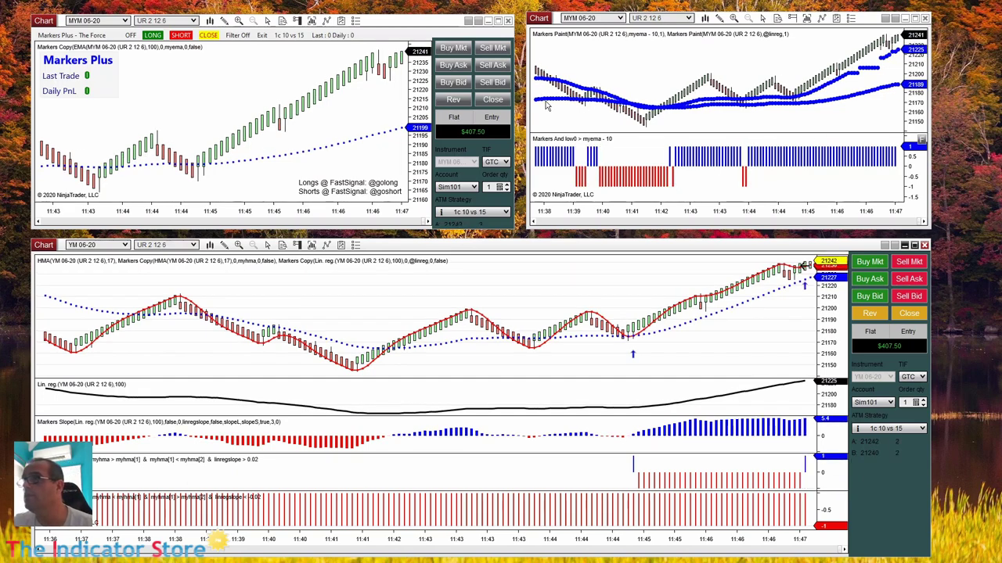
Delete the myema paint and the low0 > myema panel, then return Lin. reg to the price panel
{"action": "key", "text": "Delete"}
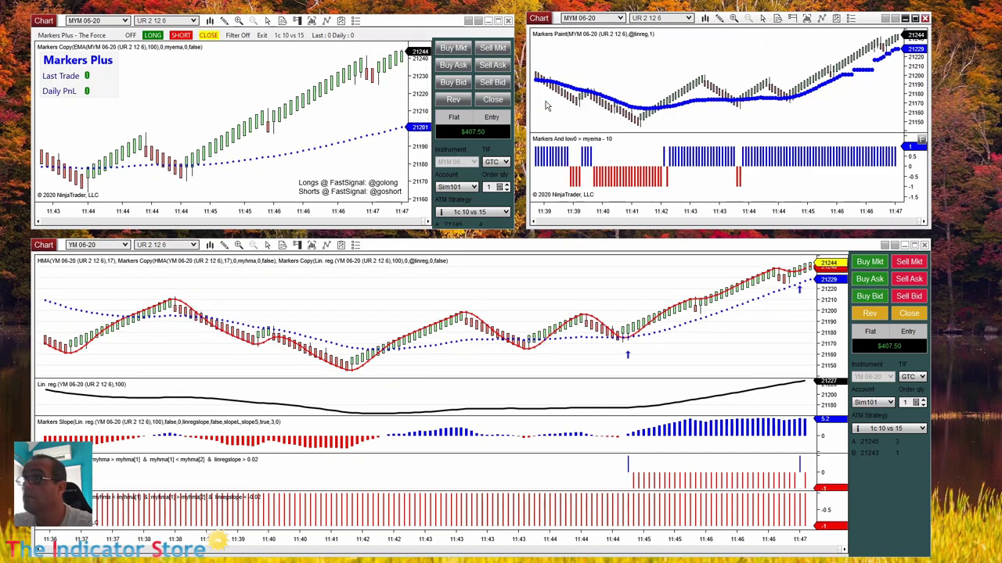
{"action": "left_click", "coordinate": [583, 165]}
{"action": "key", "text": "Delete"}
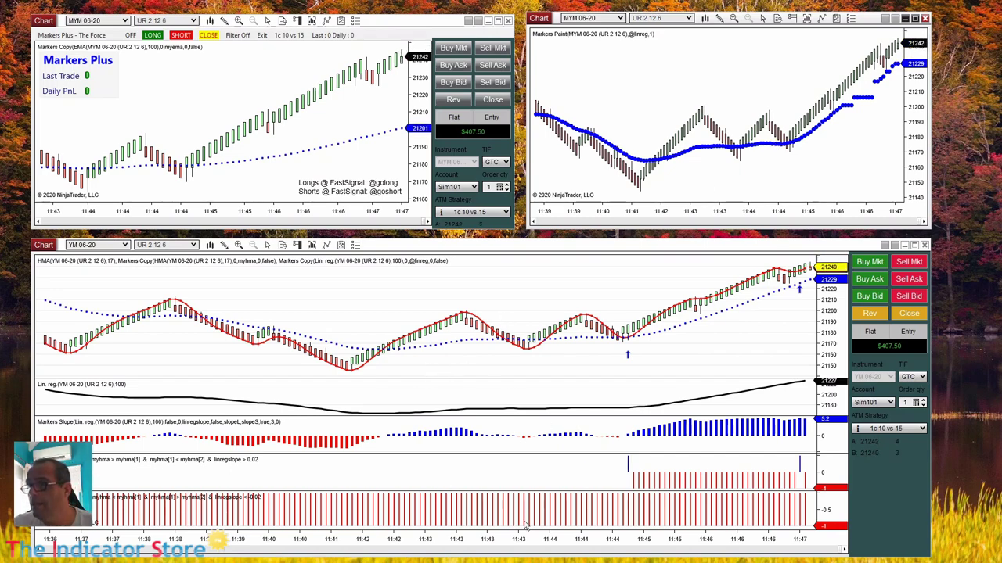
{"action": "left_click_drag", "start_coordinate": [633, 411], "coordinate": [631, 337]}
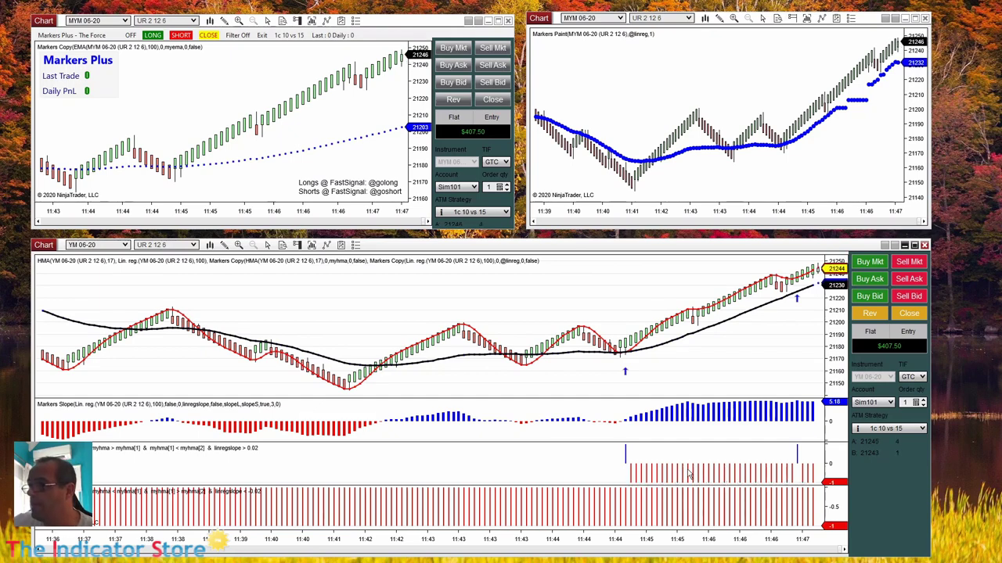
{"action": "left_click", "coordinate": [736, 479]}
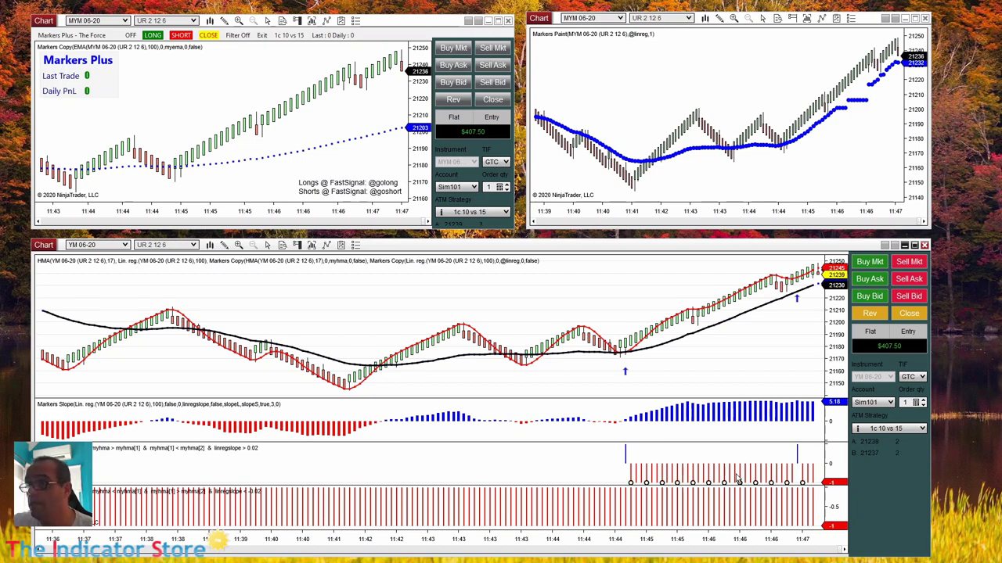
{"action": "double_click", "coordinate": [736, 479]}
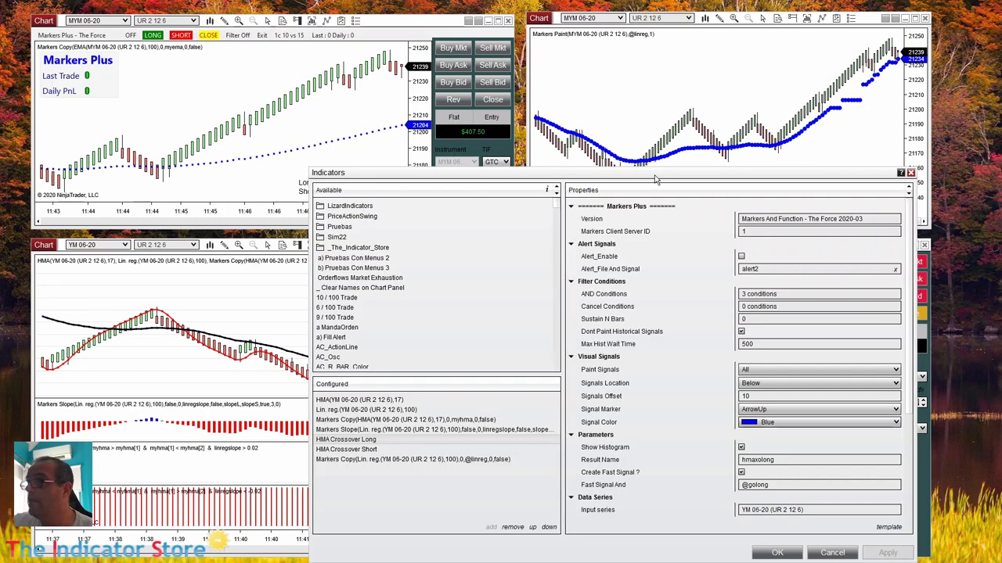
{"action": "left_click_drag", "start_coordinate": [708, 172], "coordinate": [595, 99]}
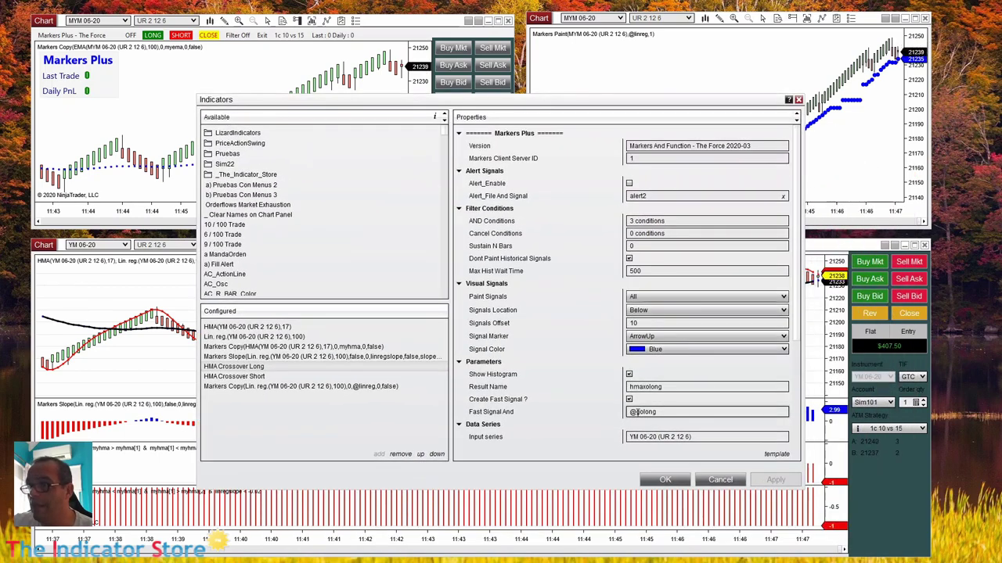
{"action": "left_click", "coordinate": [668, 413]}
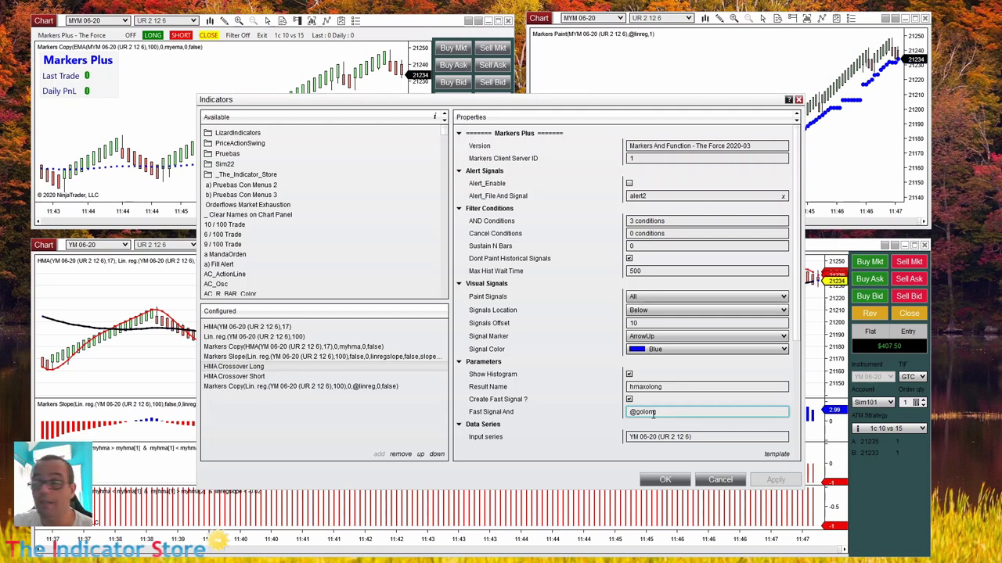
{"action": "left_click", "coordinate": [714, 481]}
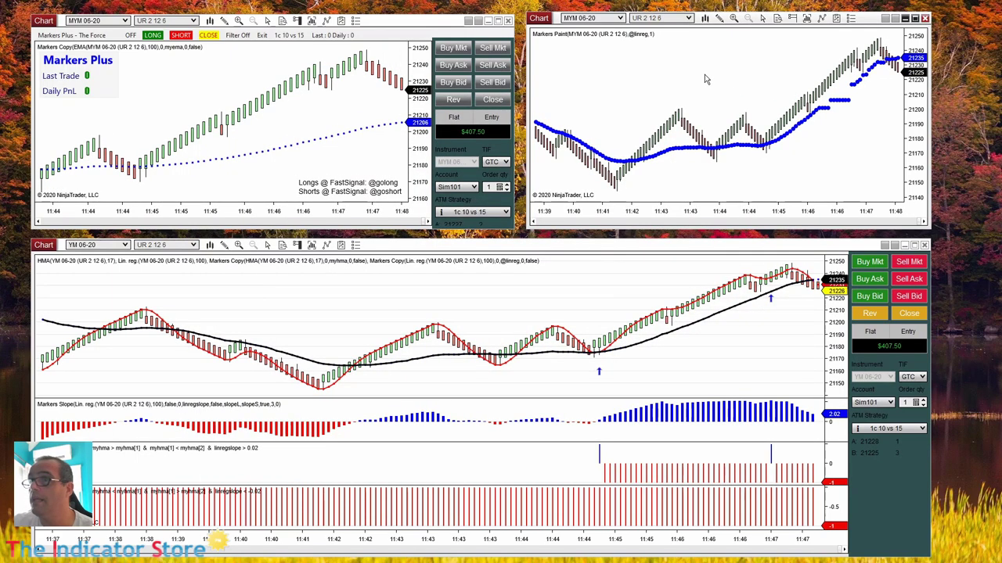
{"action": "right_click", "coordinate": [190, 80]}
{"action": "key", "text": "Escape"}
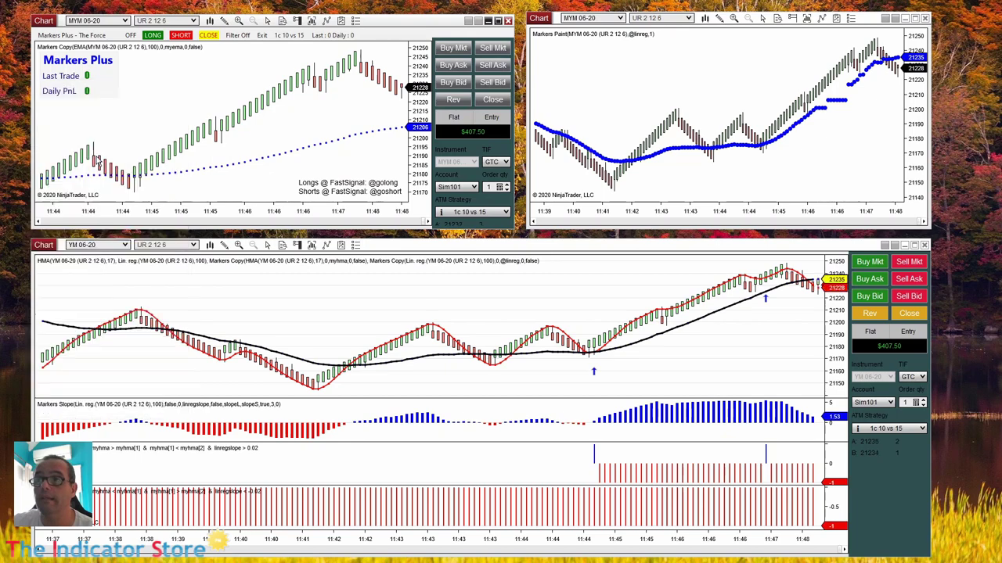
{"action": "key", "text": "ctrl+s"}
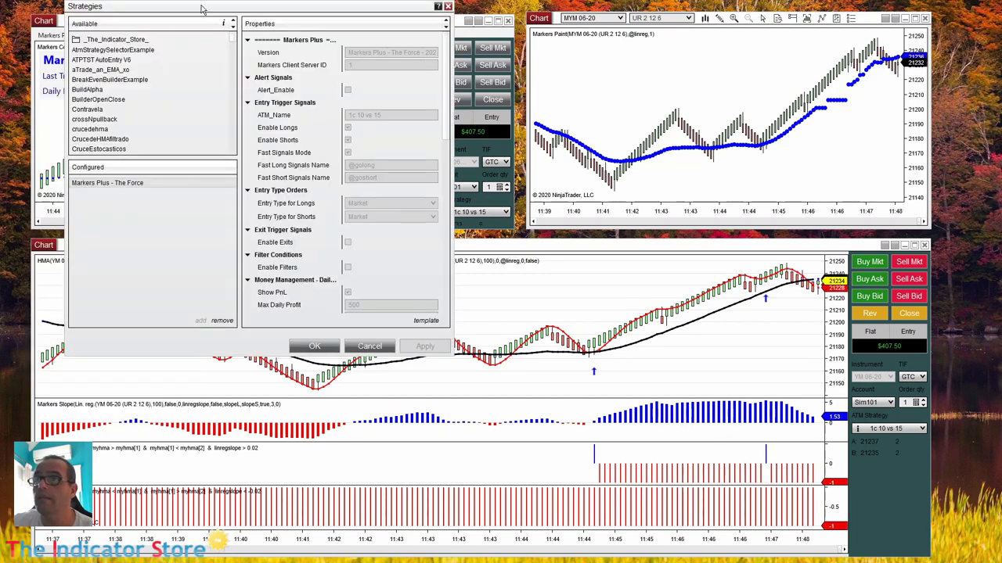
{"action": "left_click_drag", "start_coordinate": [202, 9], "coordinate": [388, 68]}
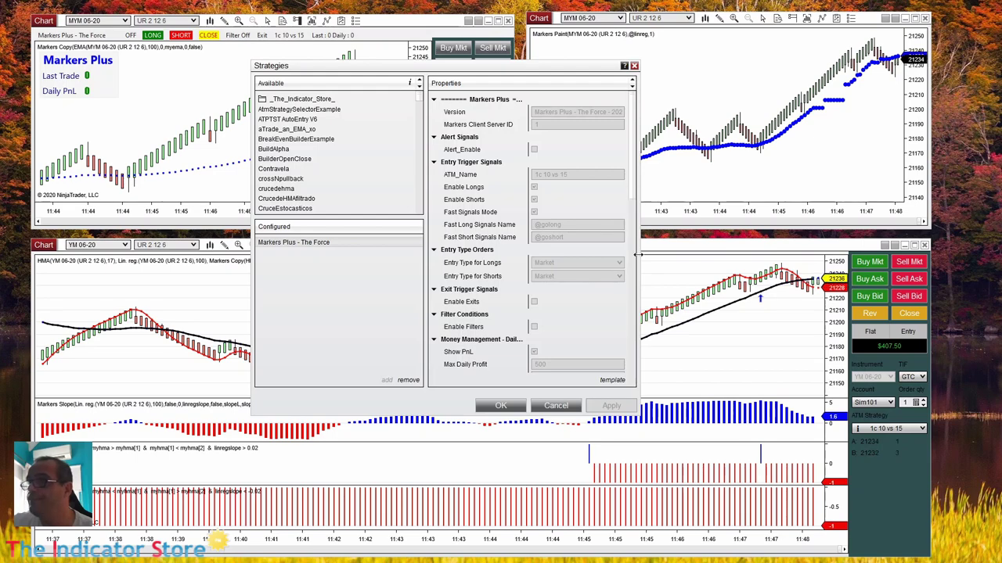
{"action": "scroll", "coordinate": [540, 329], "scroll_direction": "down", "scroll_amount": 10}
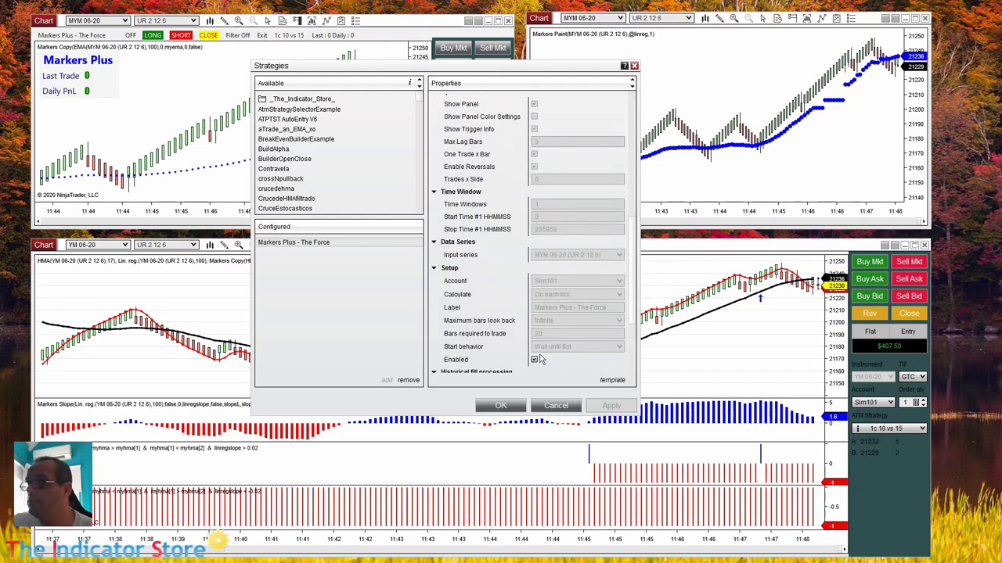
{"action": "left_click", "coordinate": [534, 359]}
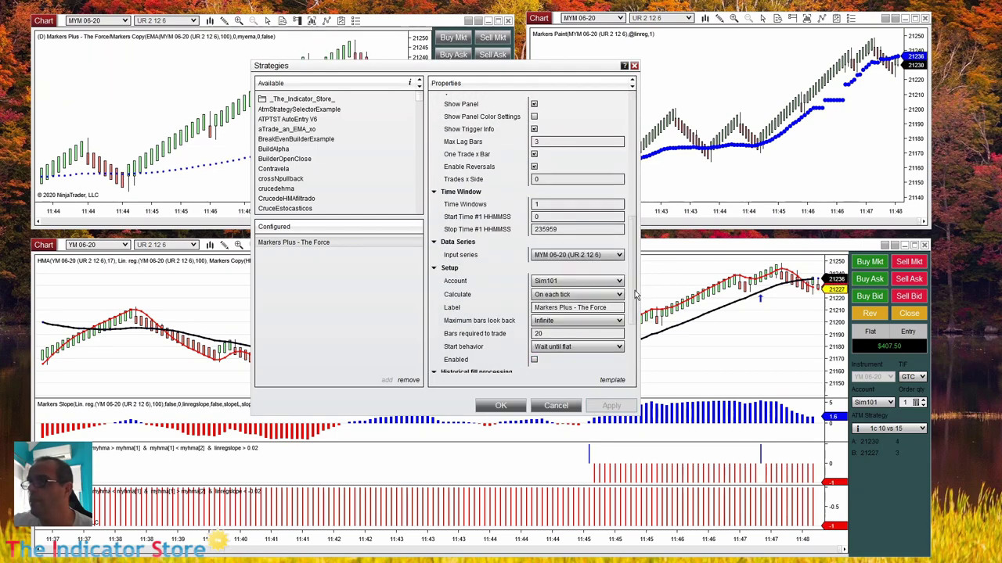
{"action": "scroll", "coordinate": [583, 190], "scroll_direction": "up", "scroll_amount": 10}
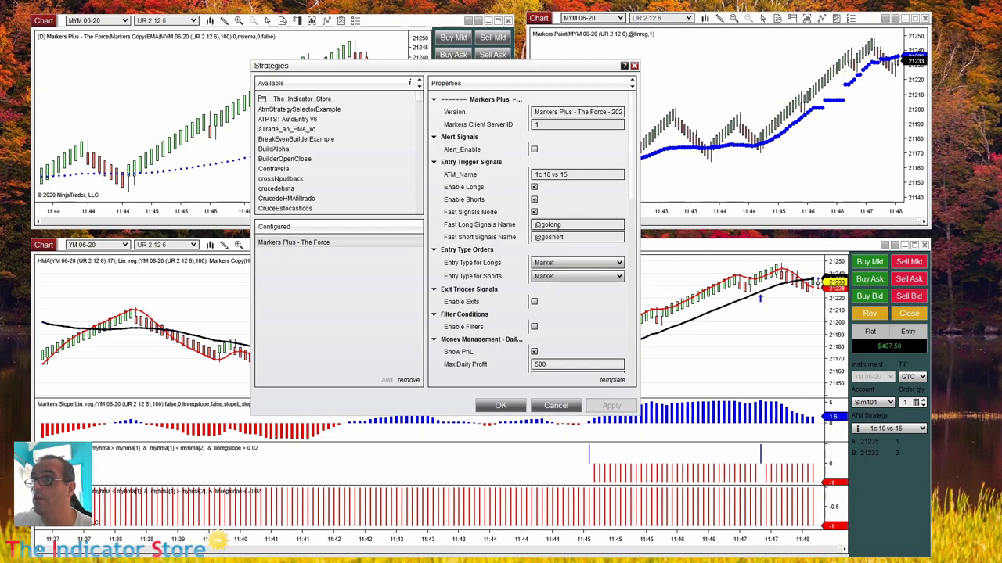
{"action": "left_click", "coordinate": [537, 238]}
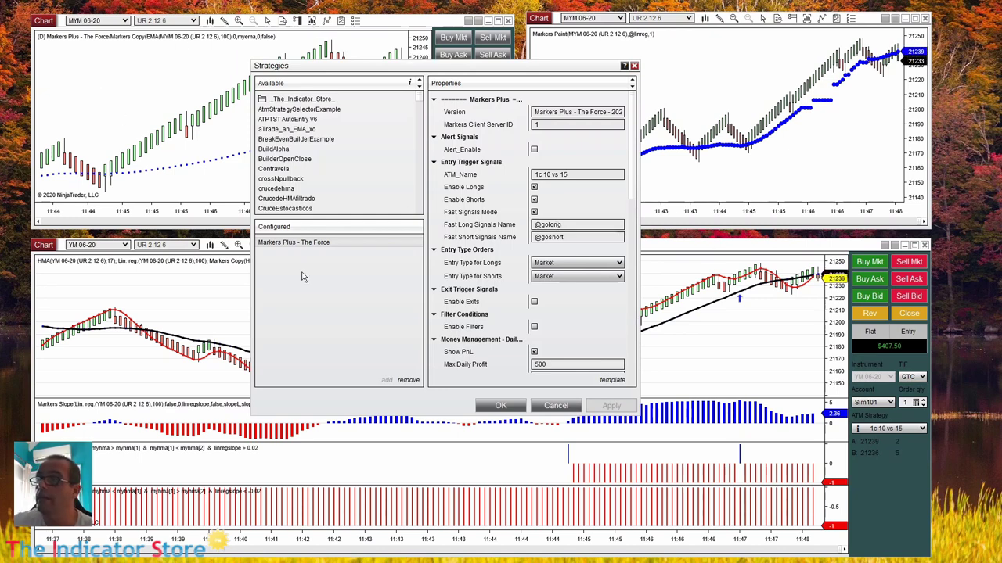
{"action": "left_click", "coordinate": [555, 405]}
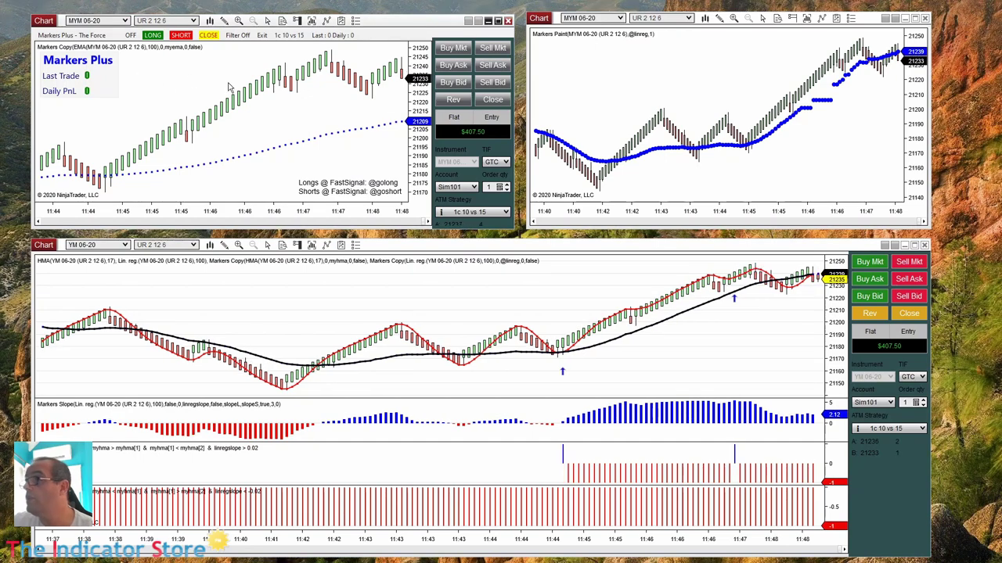
Switch the Markers Plus strategy from OFF to Automatic Mode on the MYM chart
{"action": "left_click", "coordinate": [129, 37]}
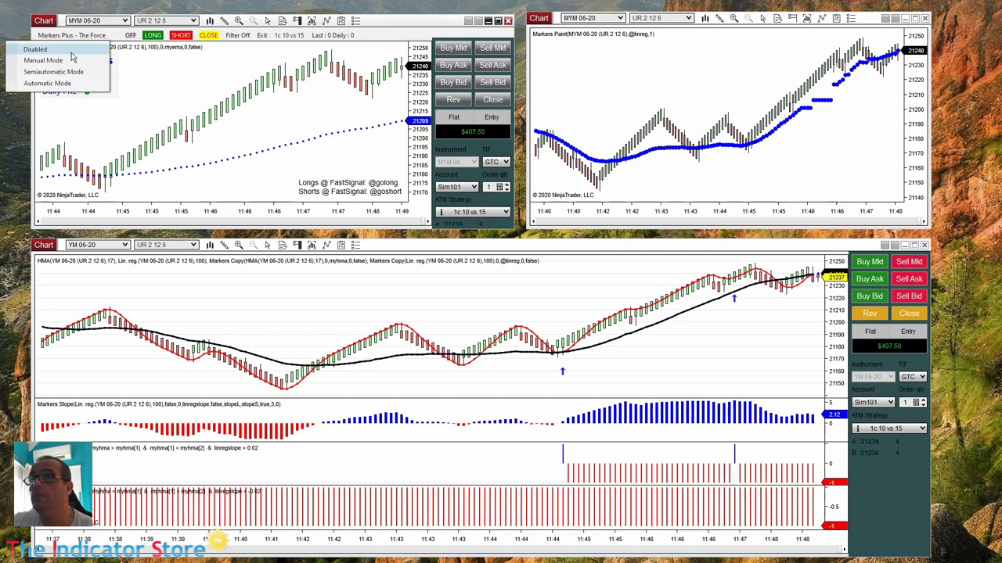
{"action": "left_click", "coordinate": [61, 84]}
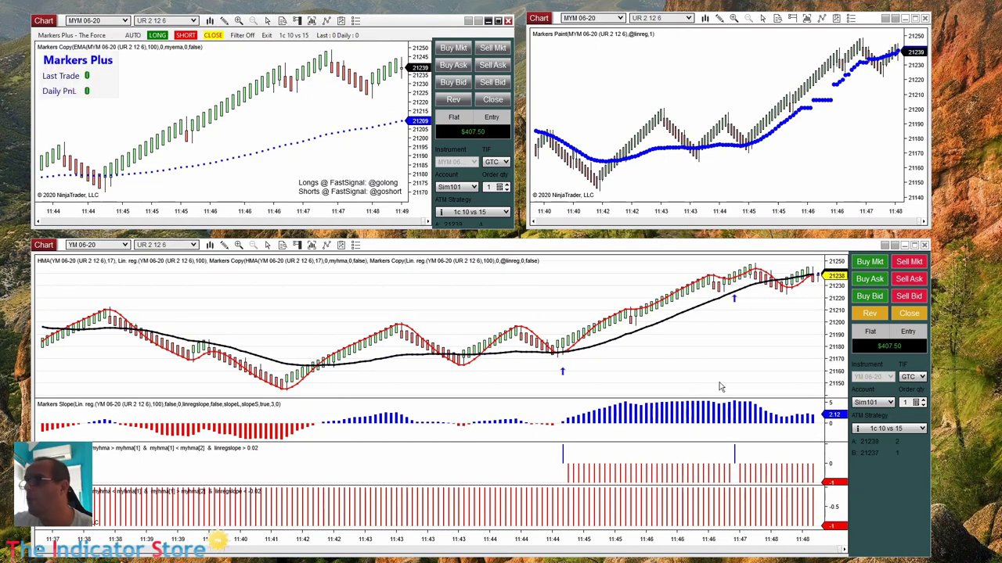
{"action": "left_click_drag", "start_coordinate": [779, 354], "coordinate": [576, 374]}
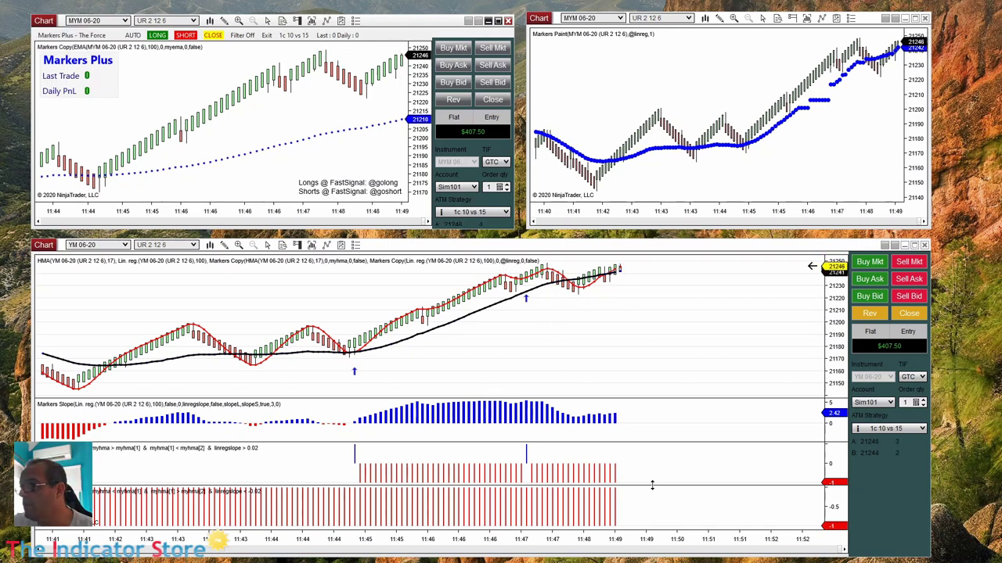
Enlarge the bottom chart's price panel by compressing the indicator panels, and pan the bars left
{"action": "left_click_drag", "start_coordinate": [652, 485], "coordinate": [653, 507]}
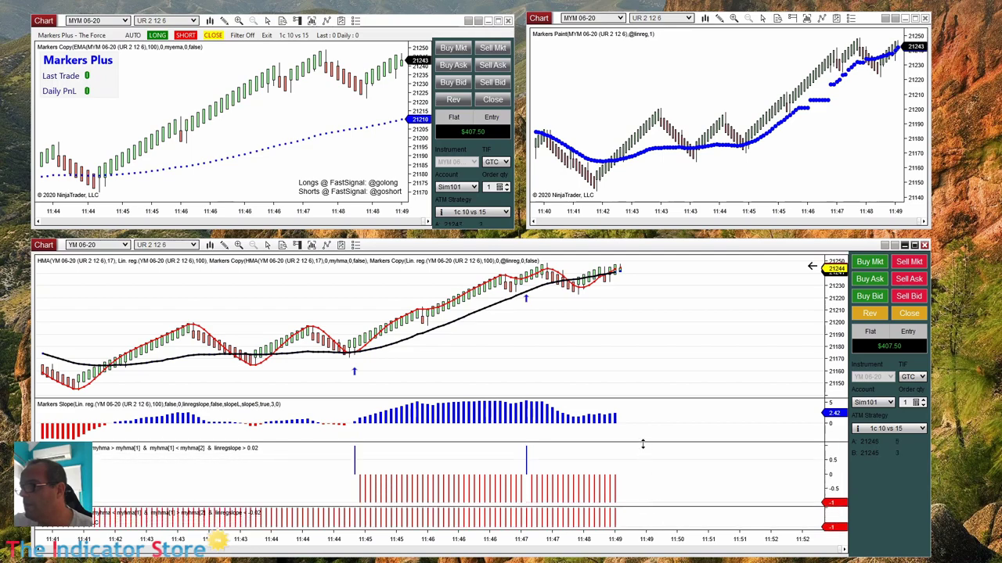
{"action": "left_click_drag", "start_coordinate": [642, 444], "coordinate": [643, 478]}
{"action": "left_click_drag", "start_coordinate": [638, 400], "coordinate": [637, 455]}
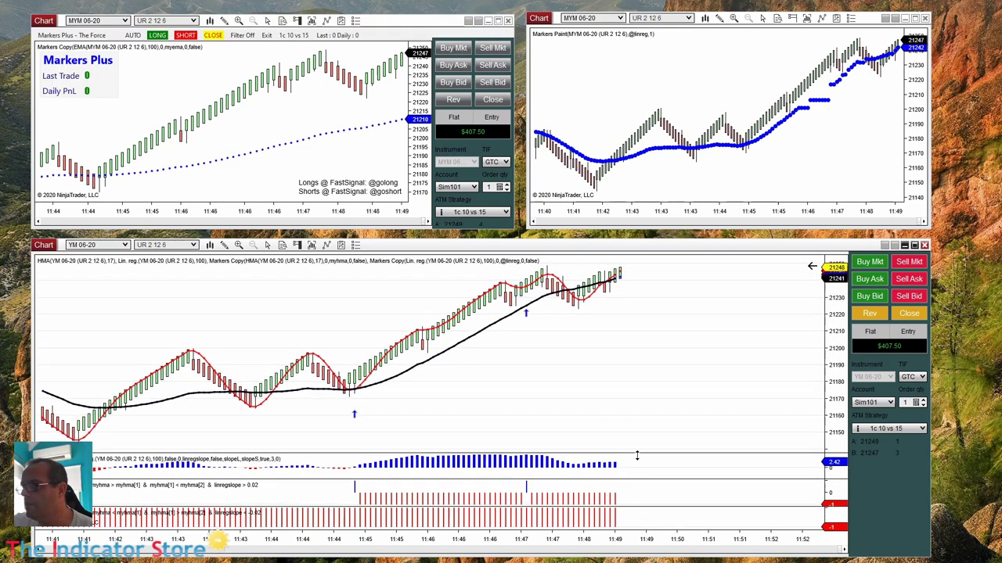
{"action": "left_click_drag", "start_coordinate": [632, 334], "coordinate": [565, 365]}
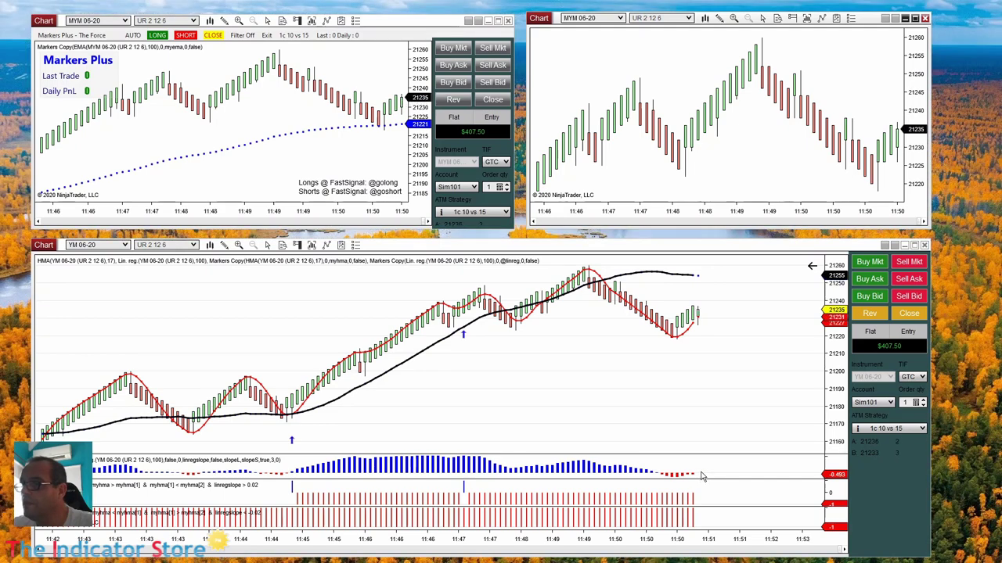
Resize the bottom chart's panels, enlarging Markers Slope and the crossover panels, then the price panel
{"action": "left_click_drag", "start_coordinate": [694, 457], "coordinate": [694, 368]}
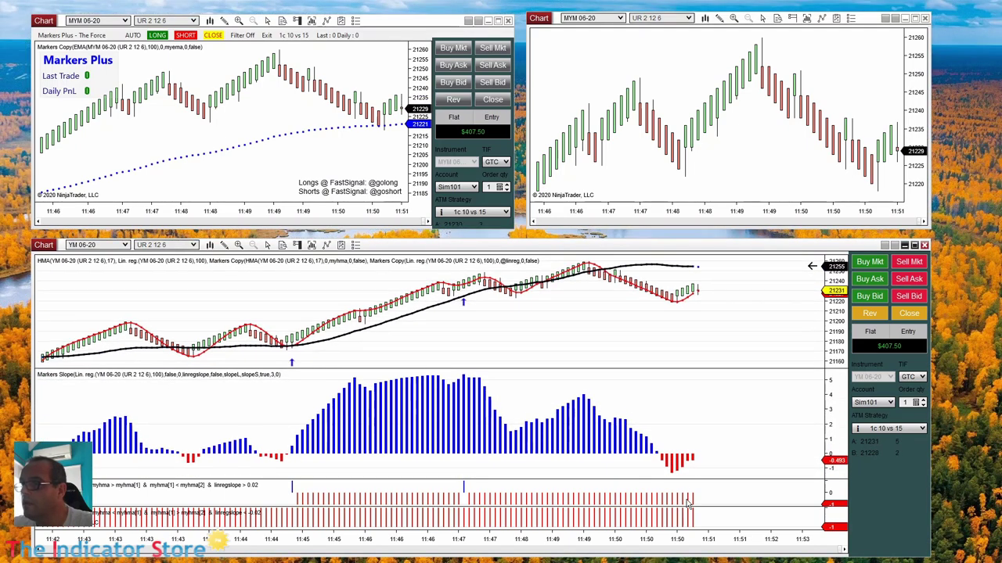
{"action": "left_click_drag", "start_coordinate": [688, 488], "coordinate": [676, 428]}
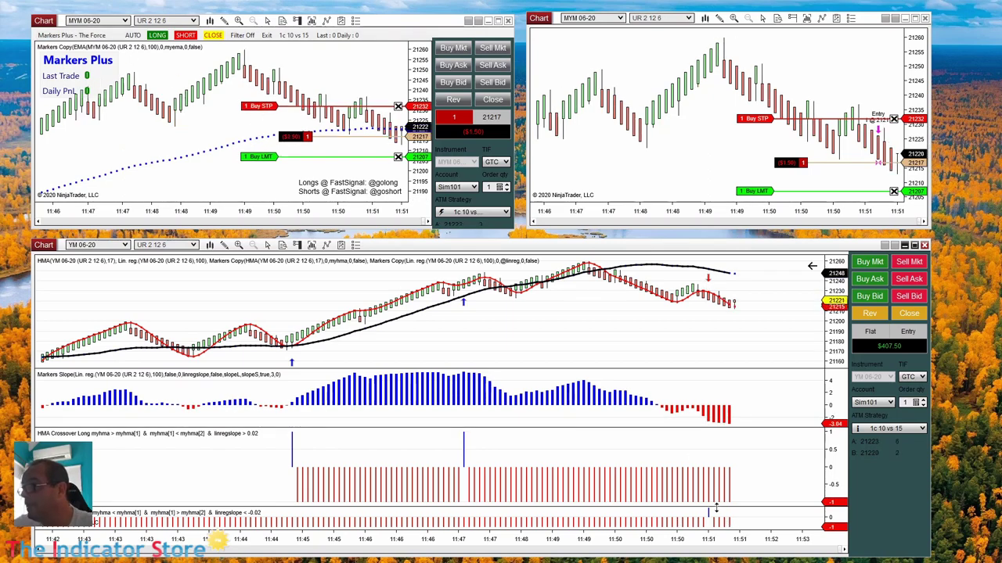
{"action": "left_click_drag", "start_coordinate": [714, 522], "coordinate": [714, 476]}
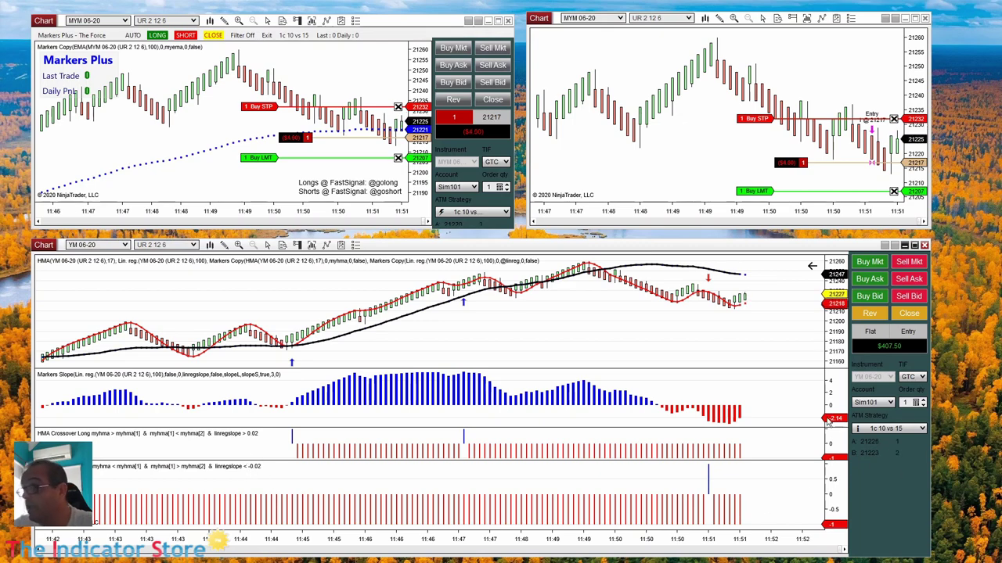
{"action": "left_click_drag", "start_coordinate": [792, 371], "coordinate": [792, 333]}
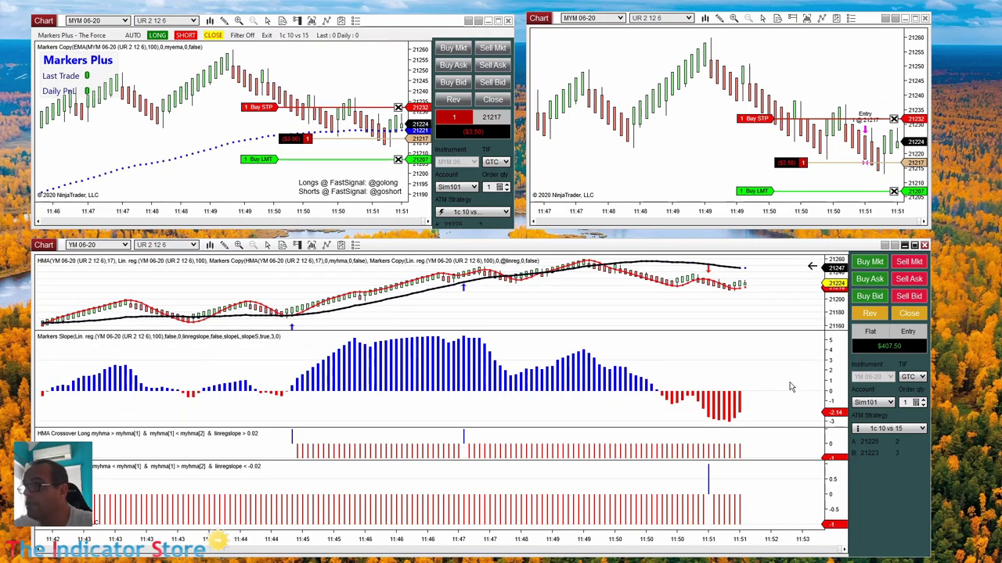
{"action": "left_click_drag", "start_coordinate": [728, 333], "coordinate": [712, 385]}
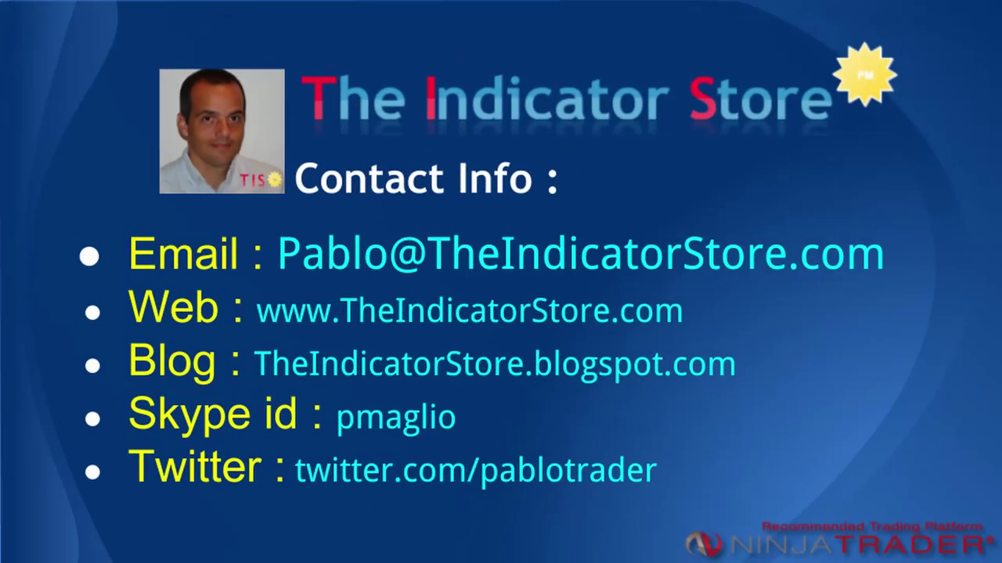